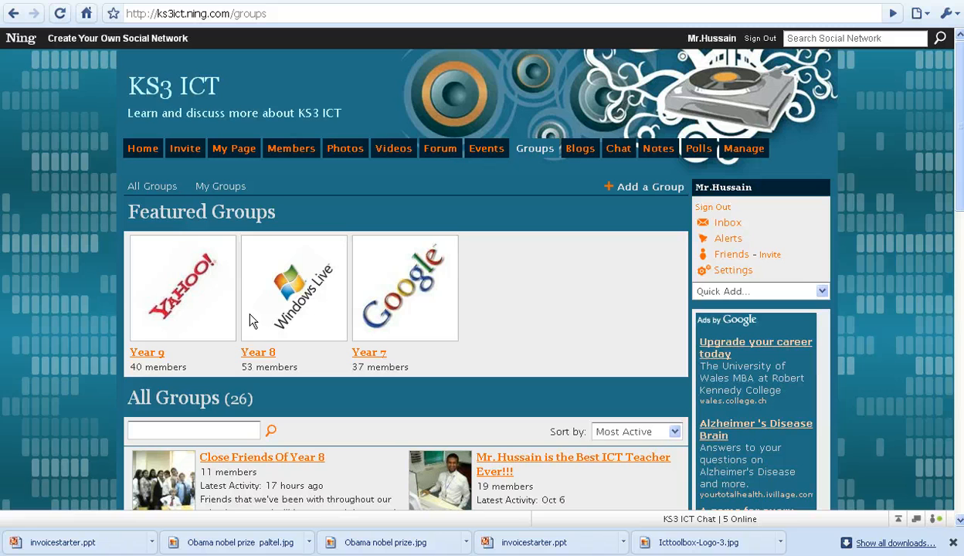
Open the L5 Invoice - 9.1 Entrepreneur Project discussion in the Year 9 group and go to its attachments
click(180, 304)
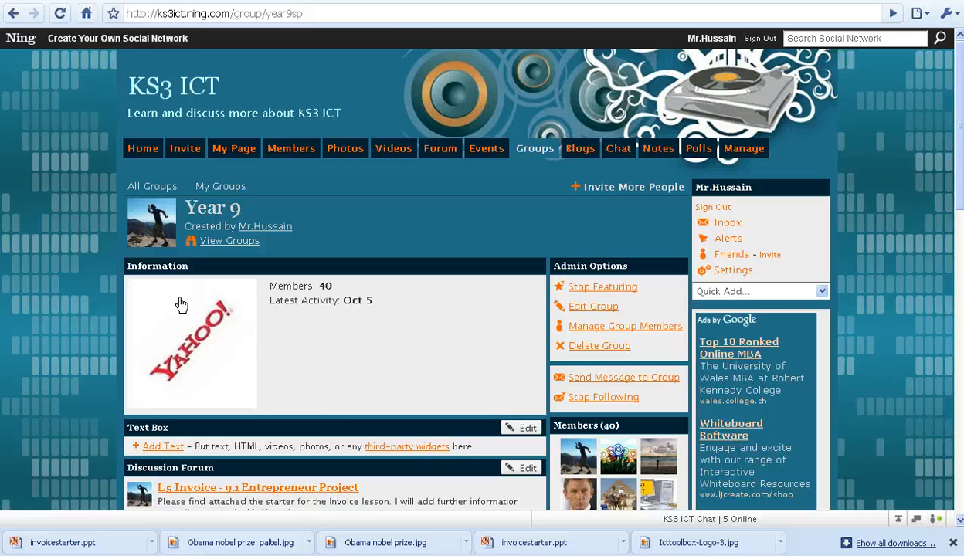
scroll(182, 303, down, 3)
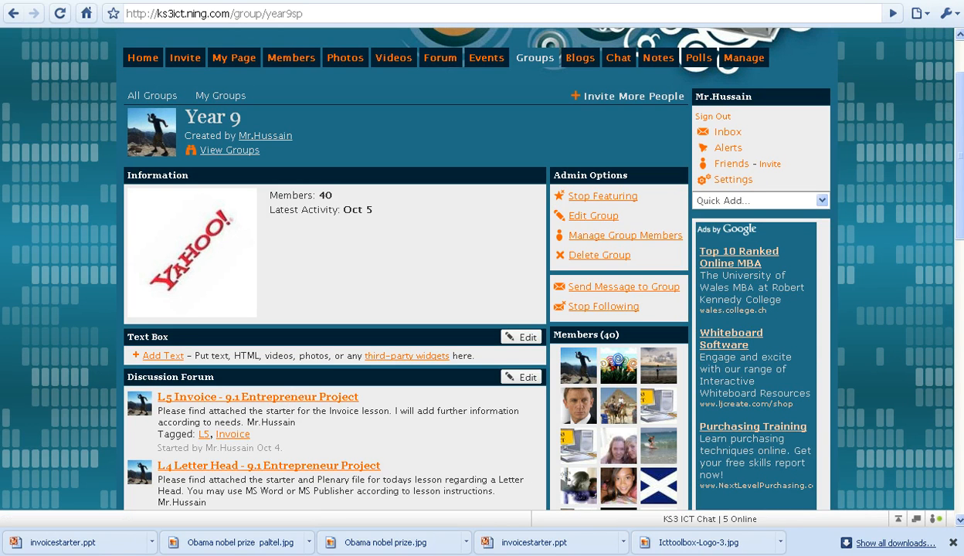
click(325, 397)
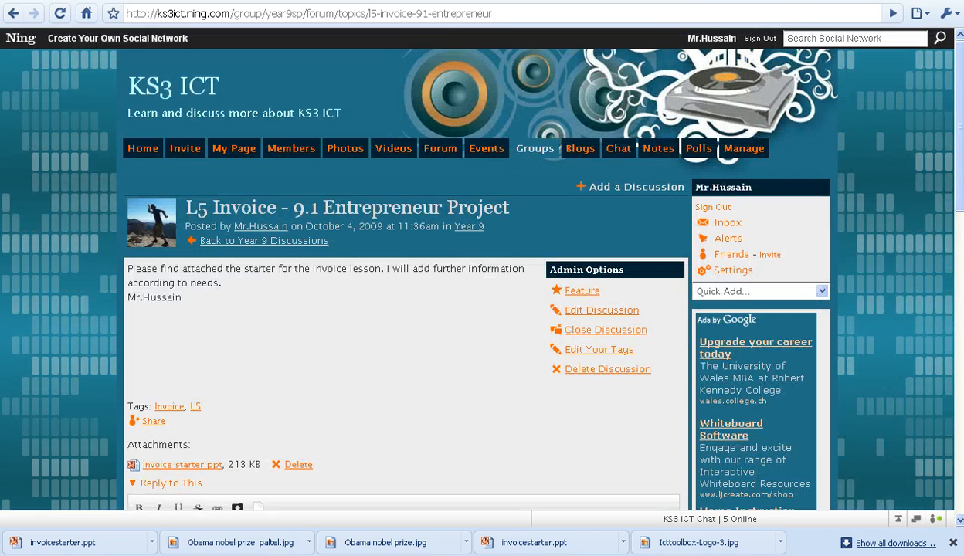
drag(961, 160, 961, 199)
scroll(961, 197, down, 2)
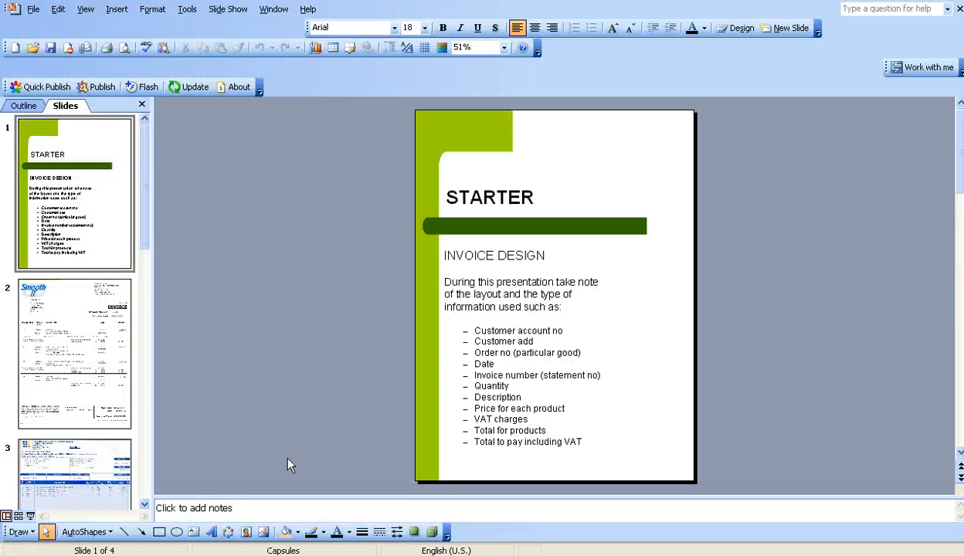
Review the example invoices on slides 2, 3 and 4 of the starter presentation, and return to slide 1
click(79, 370)
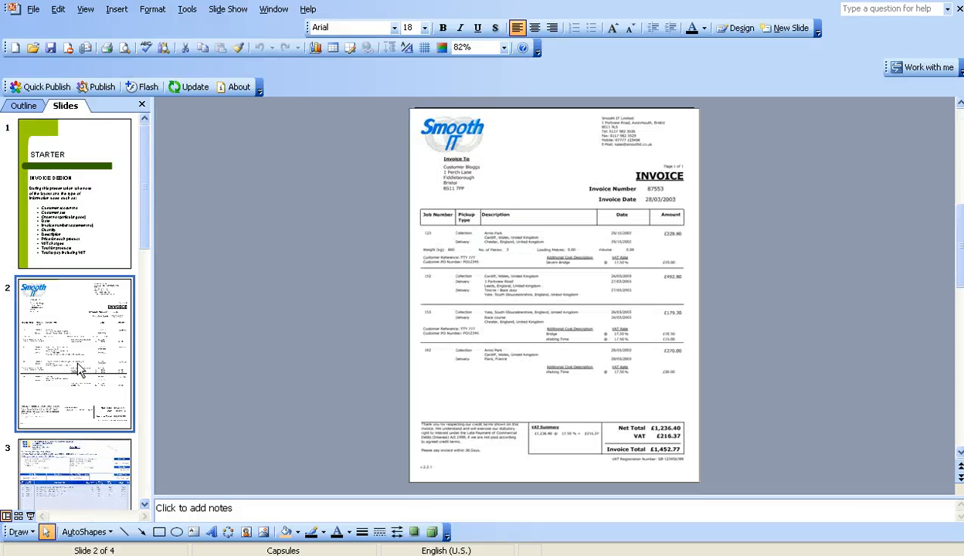
click(78, 476)
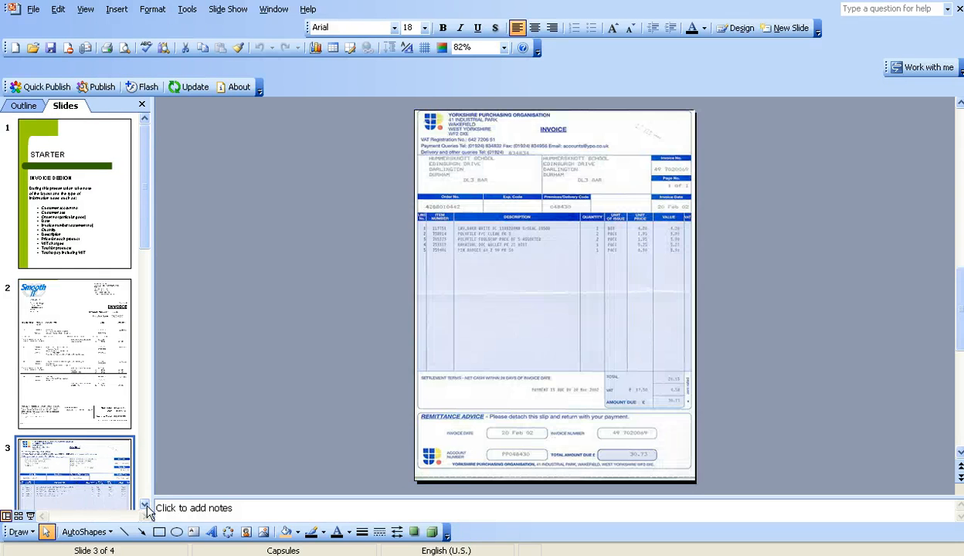
click(144, 506)
click(104, 358)
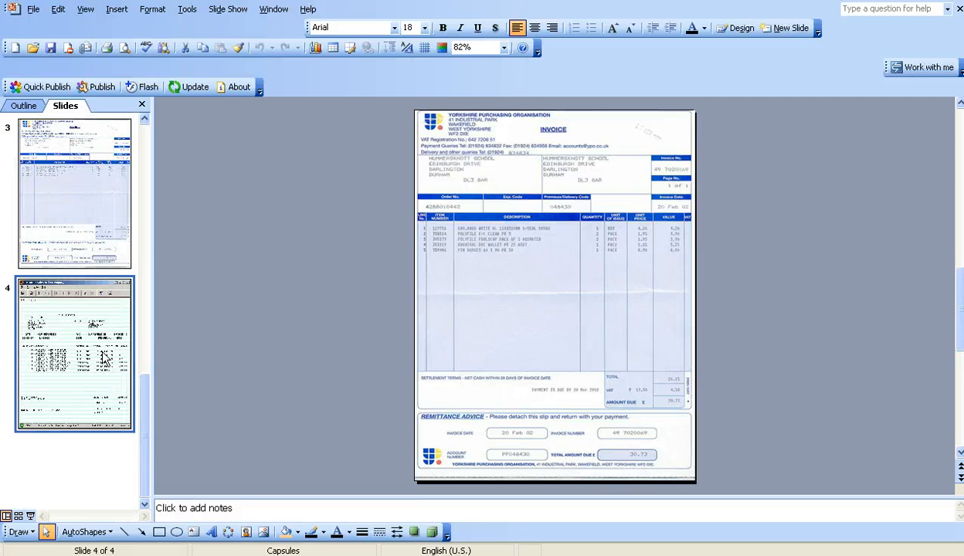
click(143, 120)
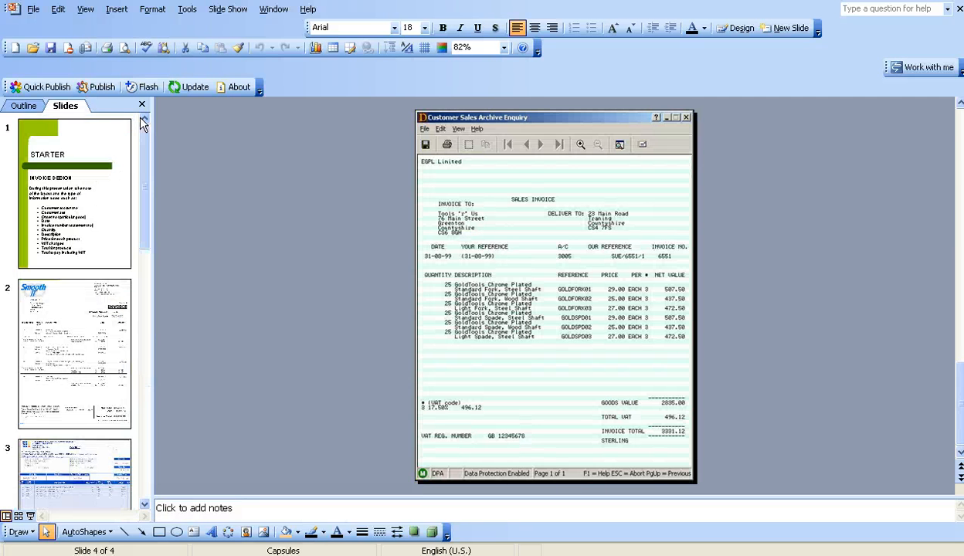
click(90, 182)
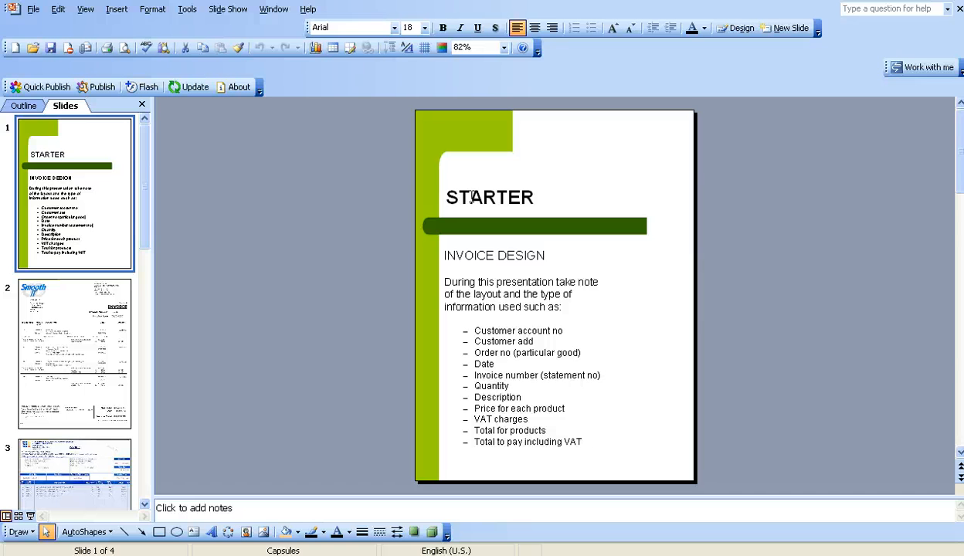
Look at slides 2 and 3 again, and go over the list of required invoice details on slide 1
click(76, 362)
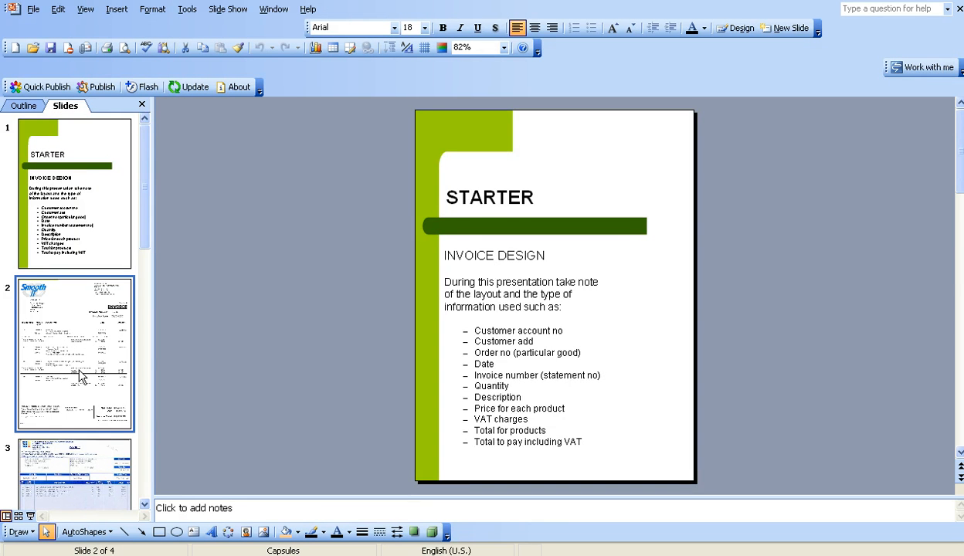
click(85, 467)
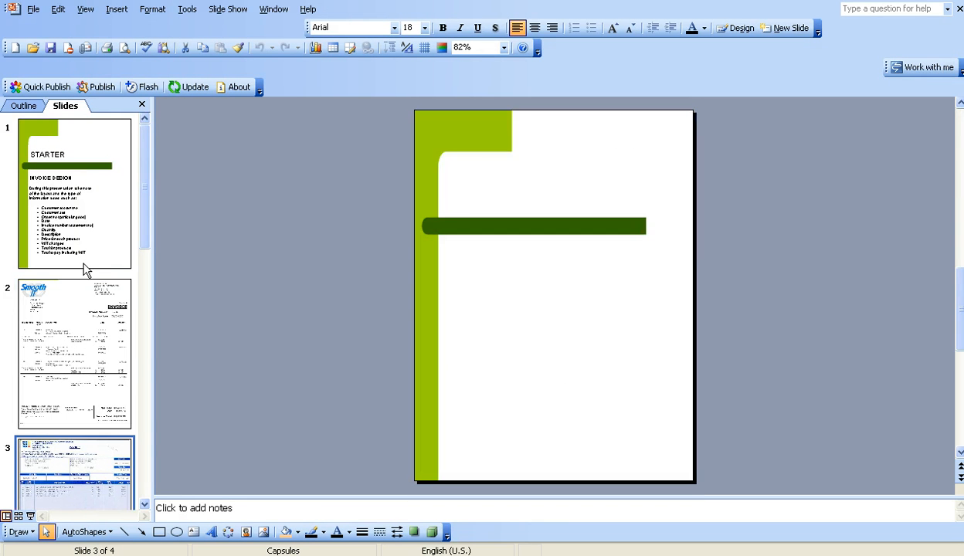
click(87, 236)
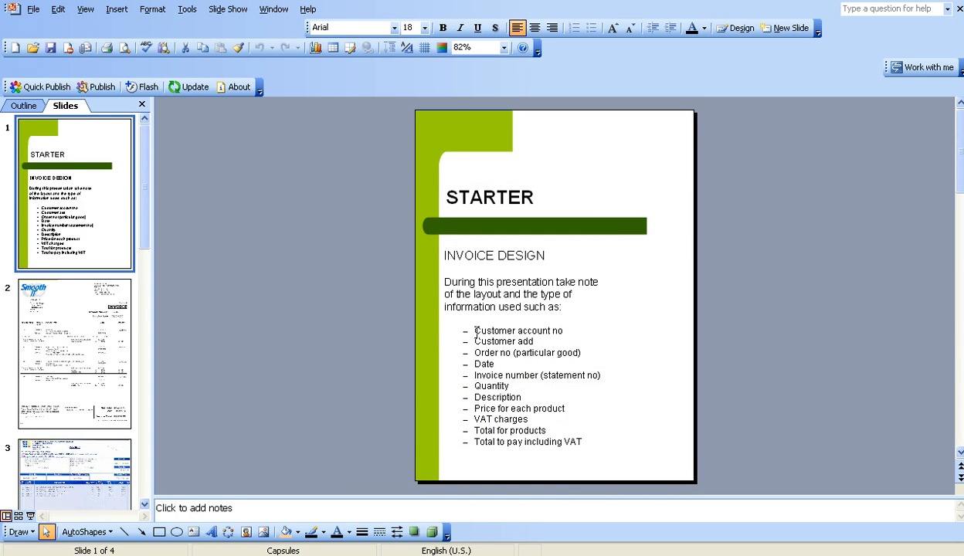
drag(477, 332, 569, 436)
click(528, 386)
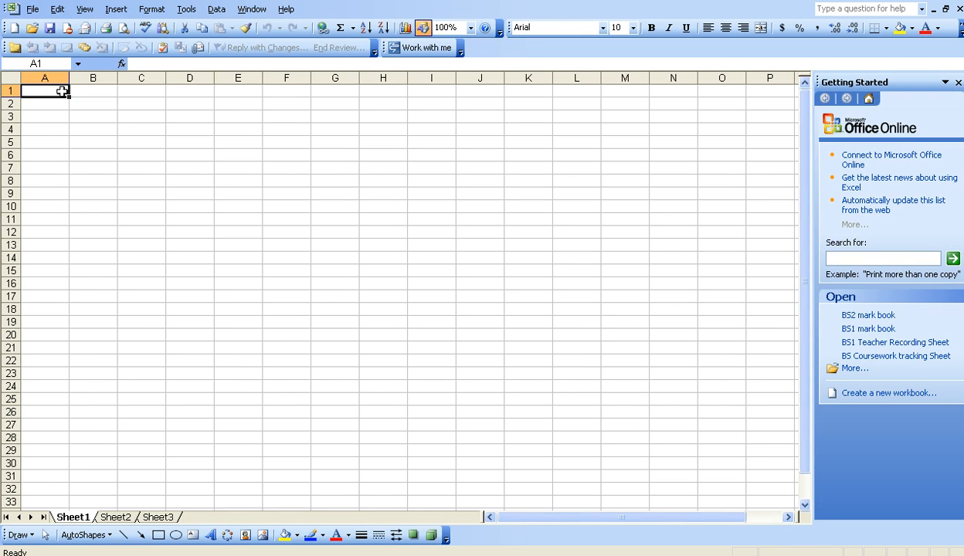
Mark out A1:L10 in the blank Excel sheet and compare the area with the PowerPoint invoice on slide 2 and list on slide 1
drag(61, 92, 597, 212)
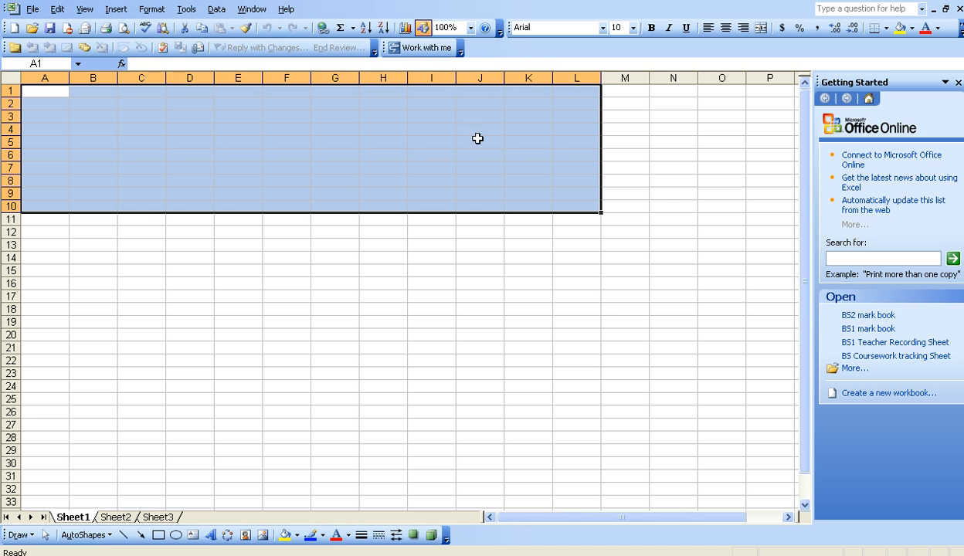
key(alt+Tab)
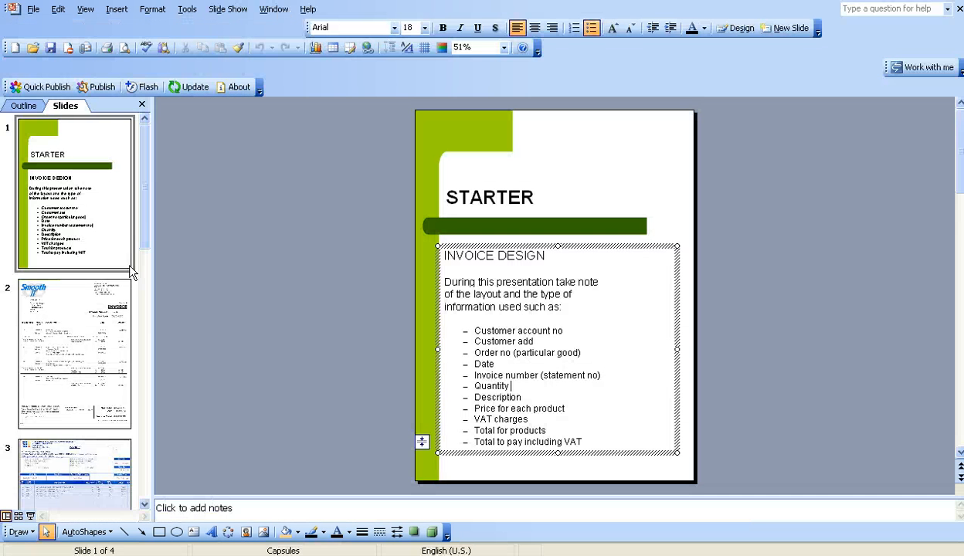
click(94, 360)
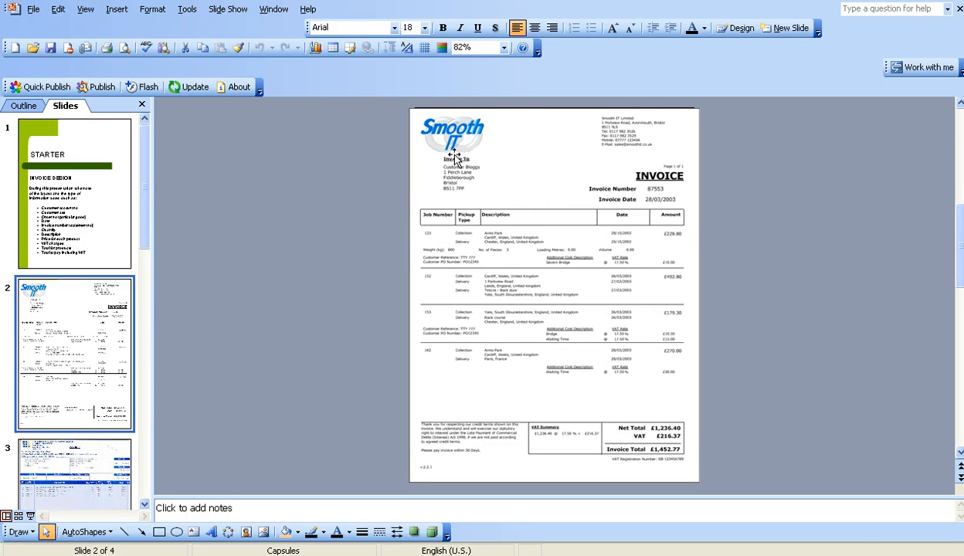
key(alt+Tab)
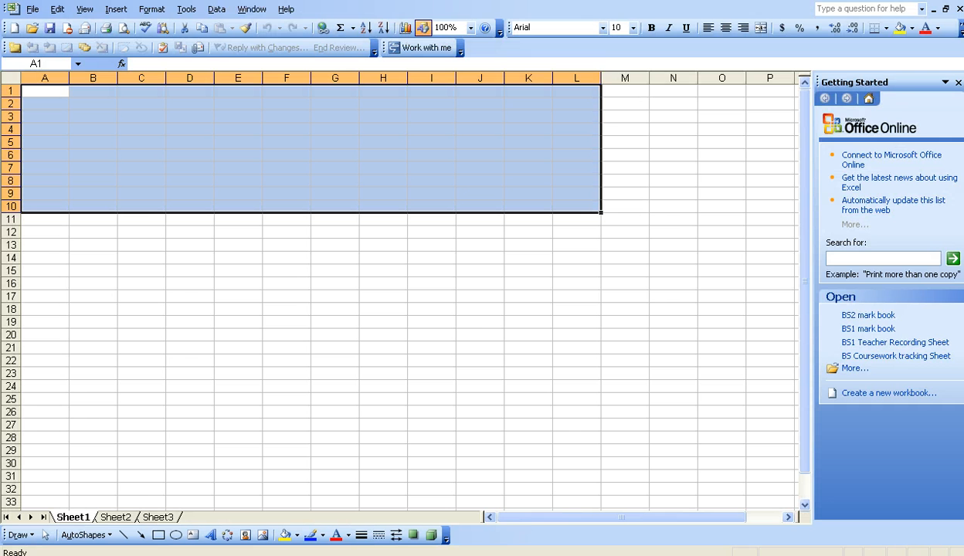
key(alt+Tab)
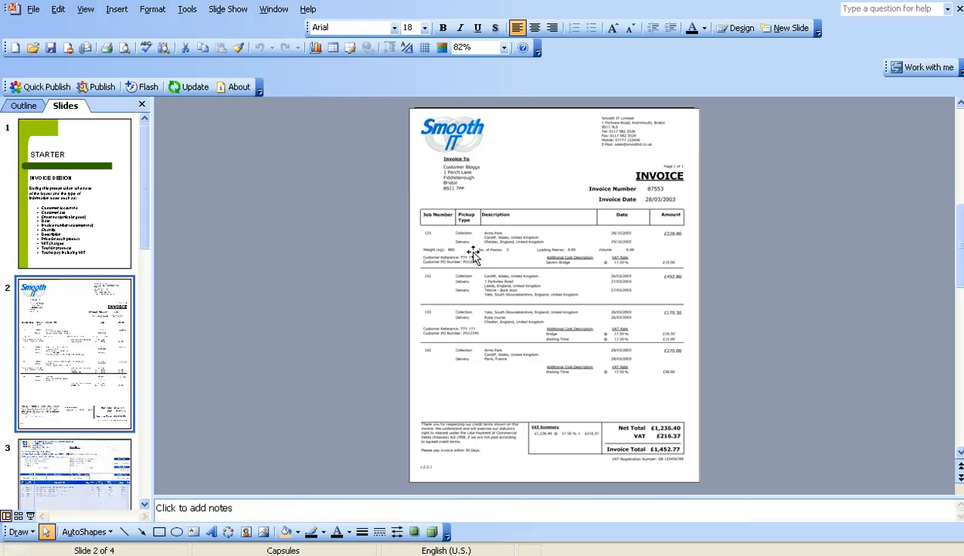
click(96, 189)
click(536, 431)
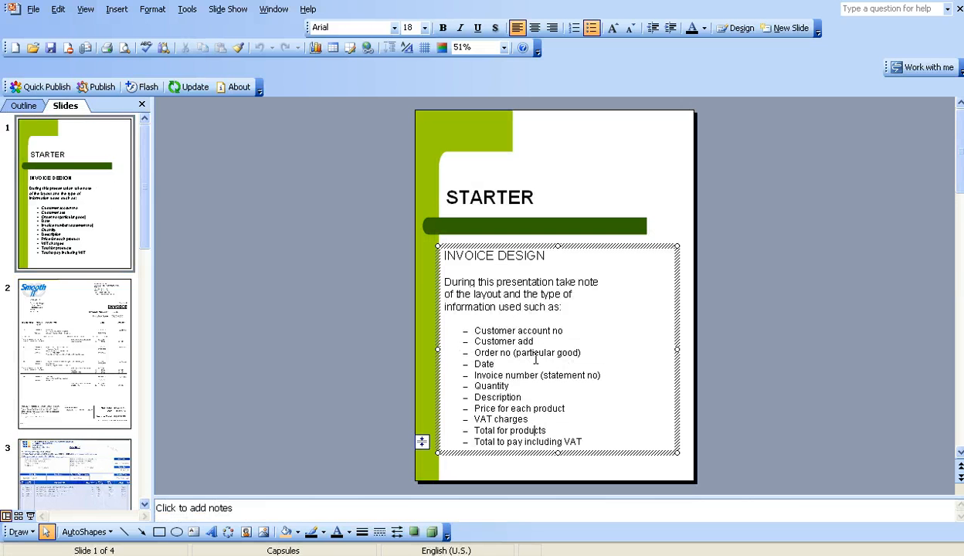
Switch to the Excel sheet and enter the heading Product in D11 and the item Coke in D12
key(alt+Tab)
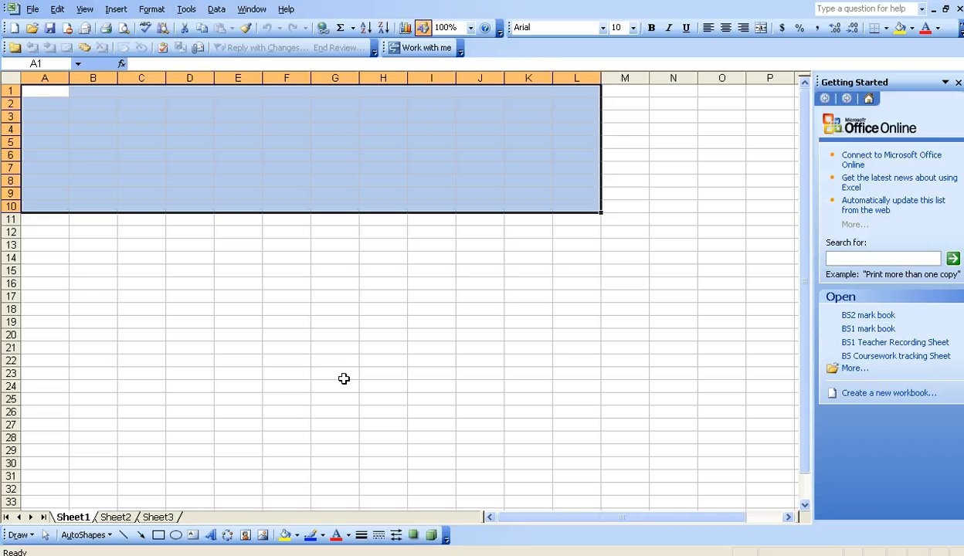
click(222, 244)
key(Left)
key(Up)
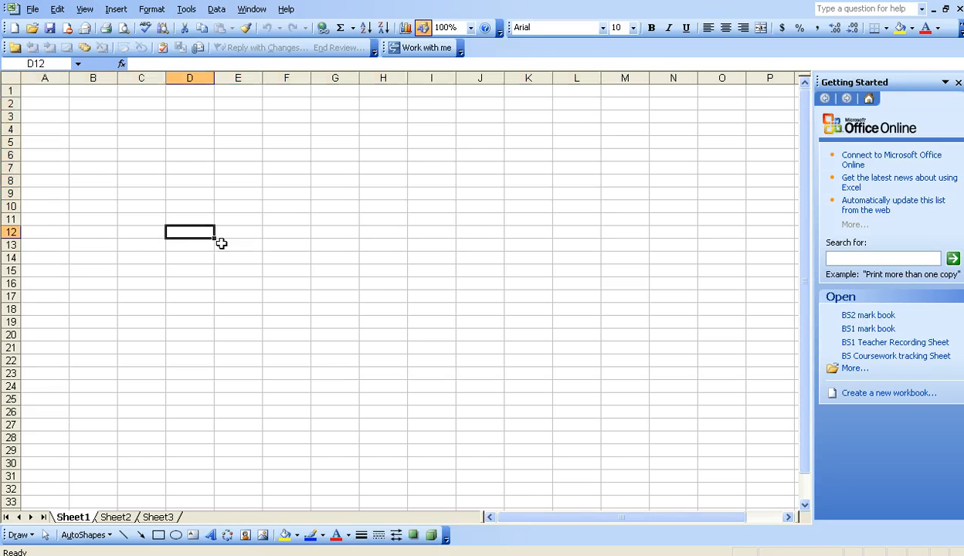
click(204, 219)
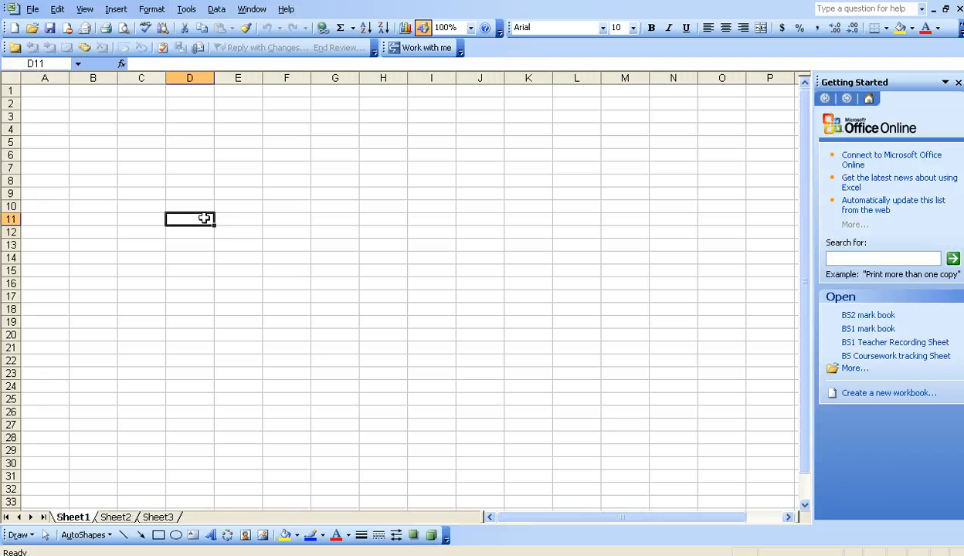
text(Pro)
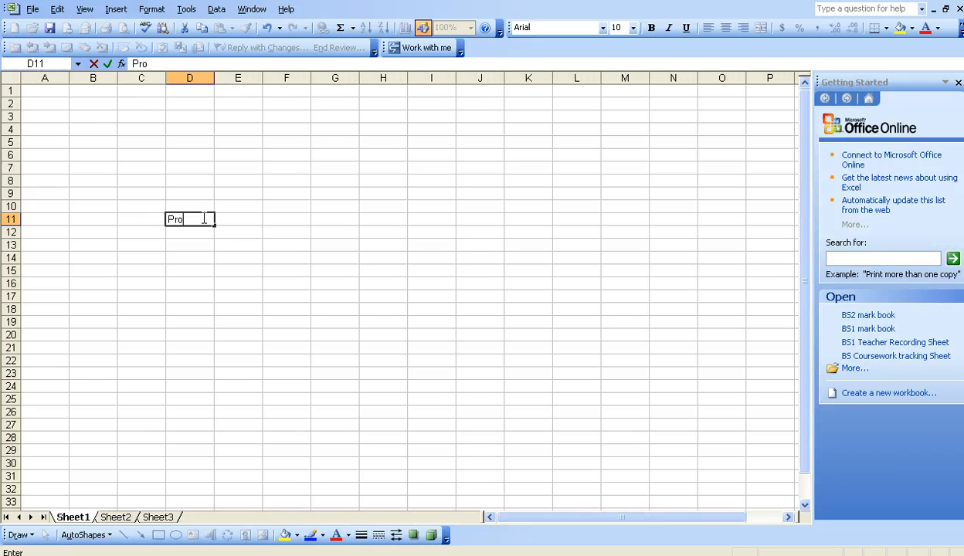
key(BackSpace)
key(BackSpace)
key(BackSpace)
text(Pri)
key(BackSpace)
text(oduct)
key(Return)
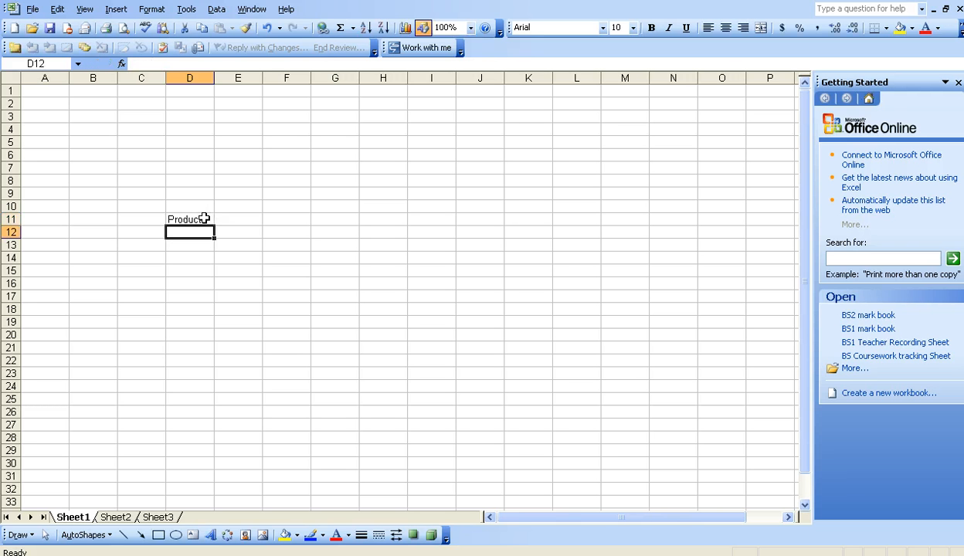
text(Coke)
key(Up)
Add the heading Unit Price in E11 and enter .5 as the price of Coke in E12
key(Right)
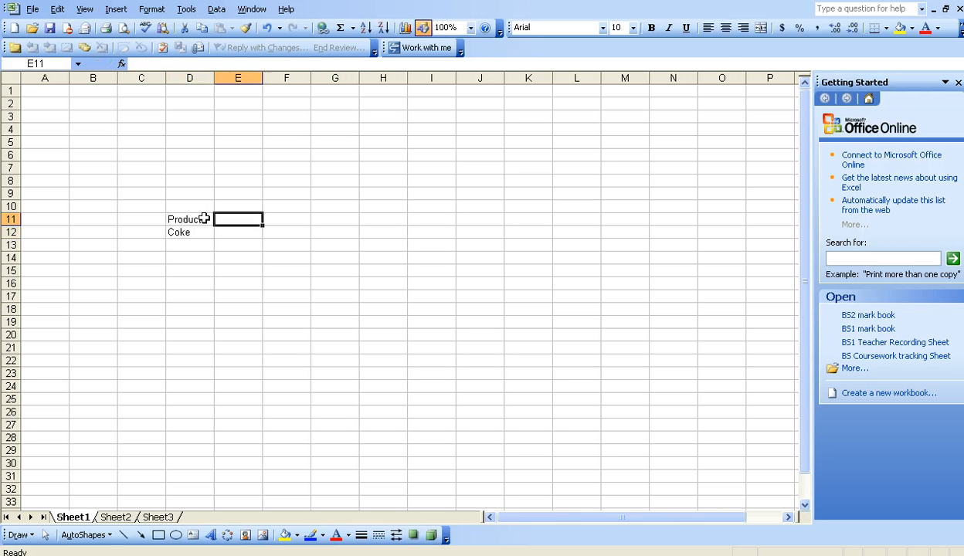
text(Unit)
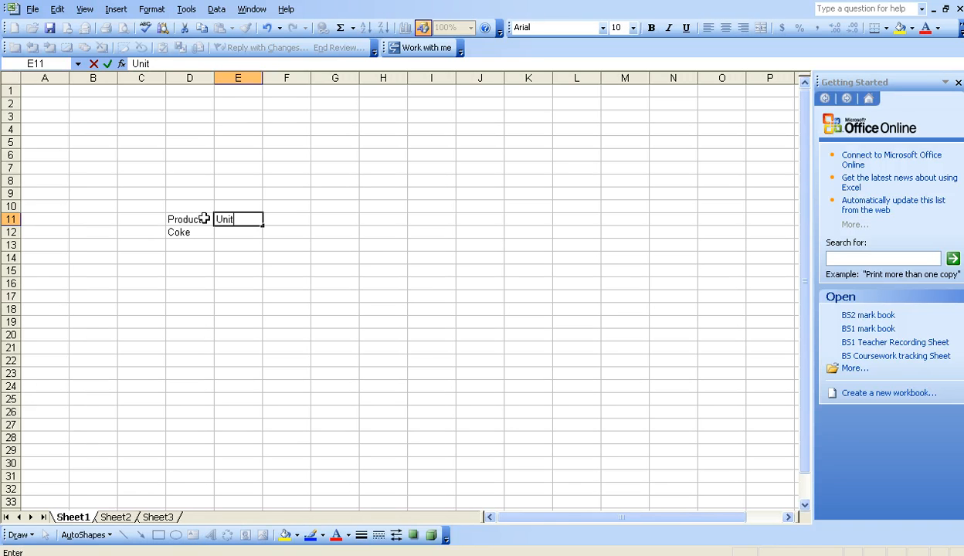
text( Price)
key(Return)
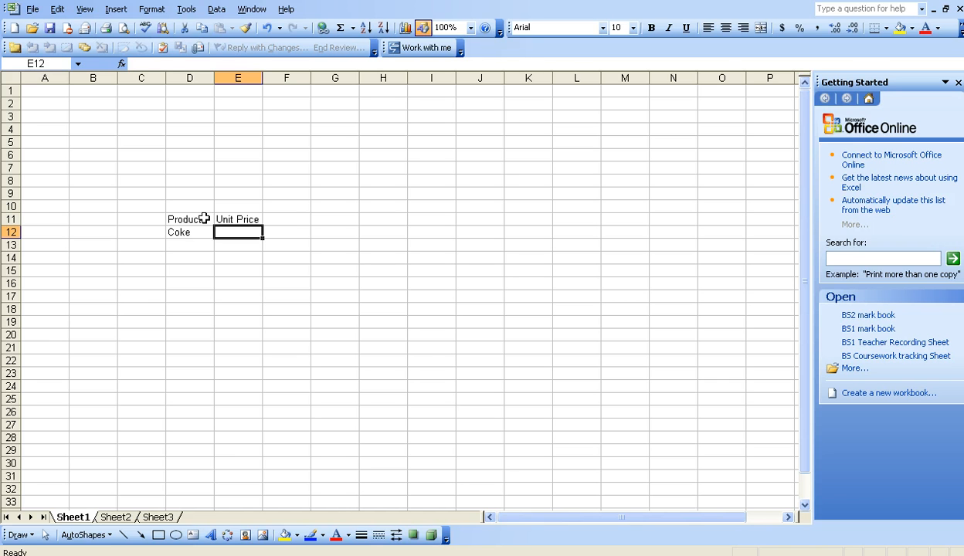
text(.5)
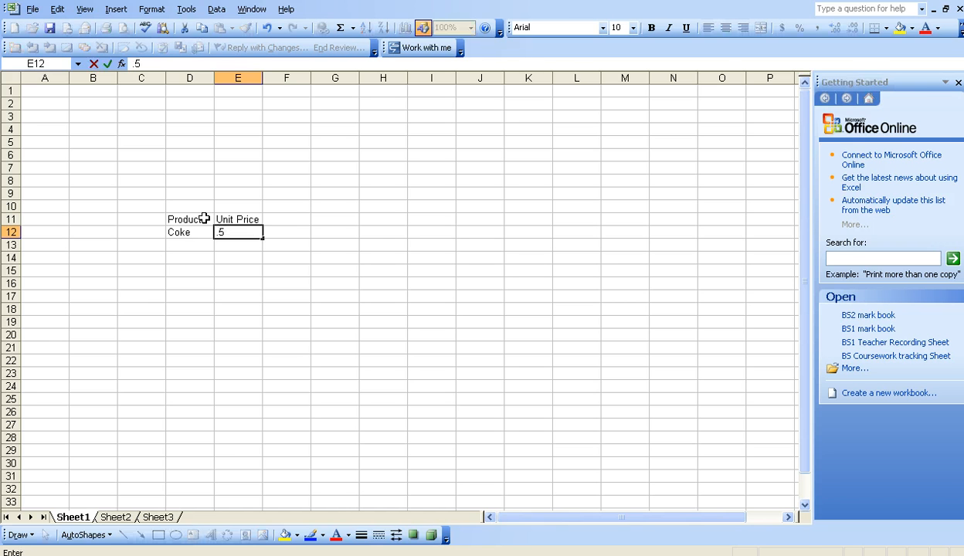
key(Up)
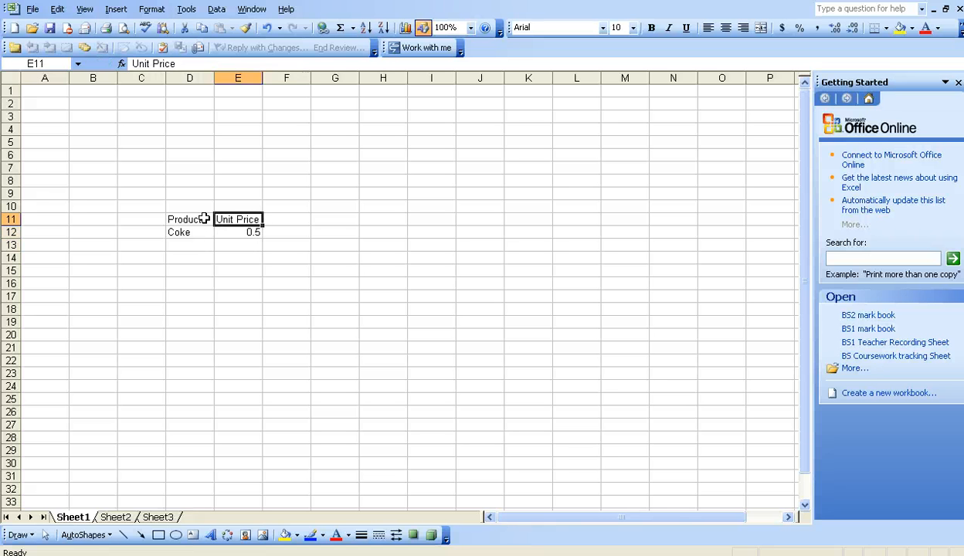
Add a quantity column headed Q in F11 and enter 3 for Coke in F12
key(Right)
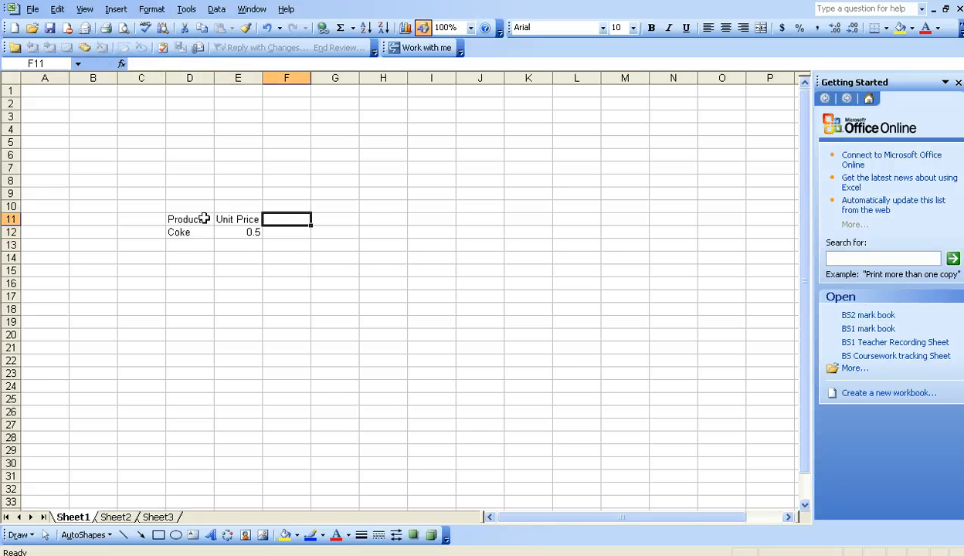
text(Q)
key(Return)
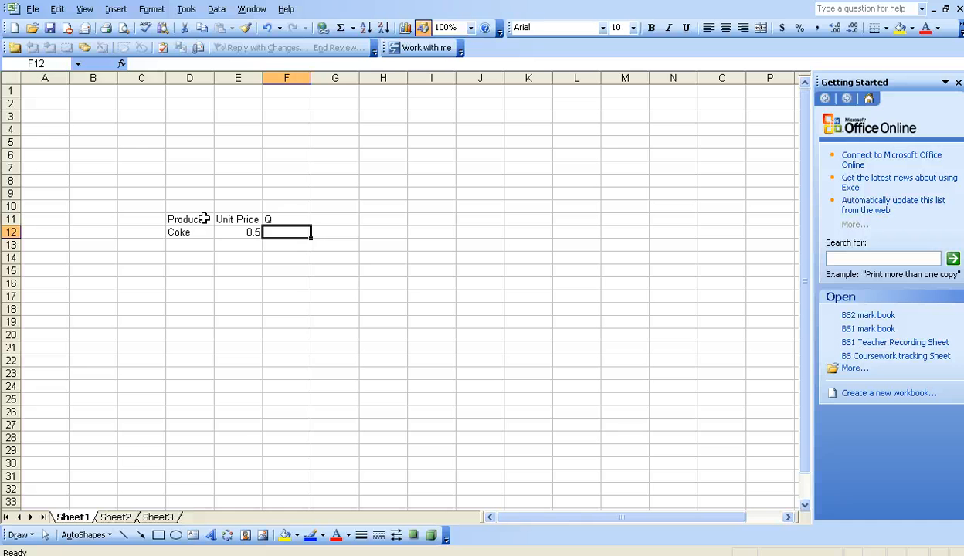
text(3)
key(Up)
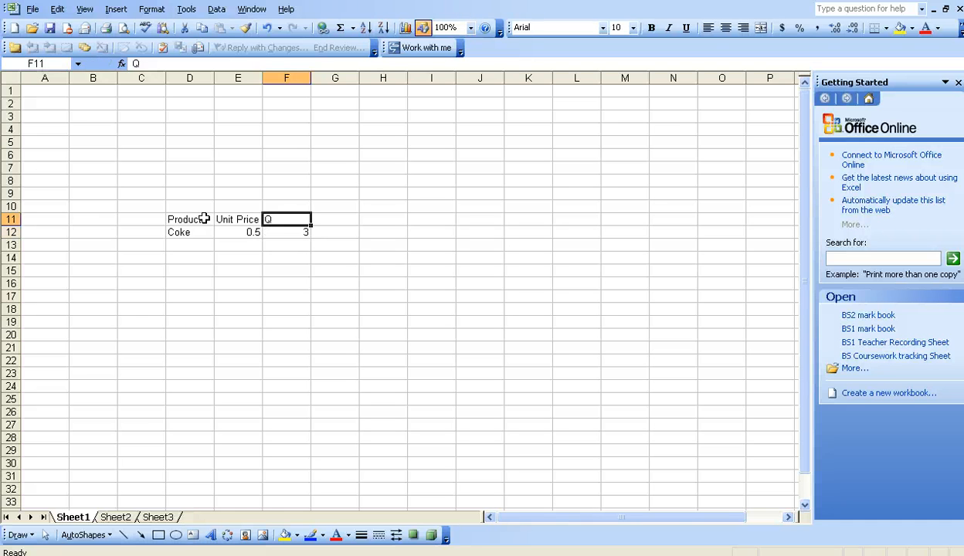
Enter the heading Total Price in G11, beside the quantity heading
key(Right)
text(Total P)
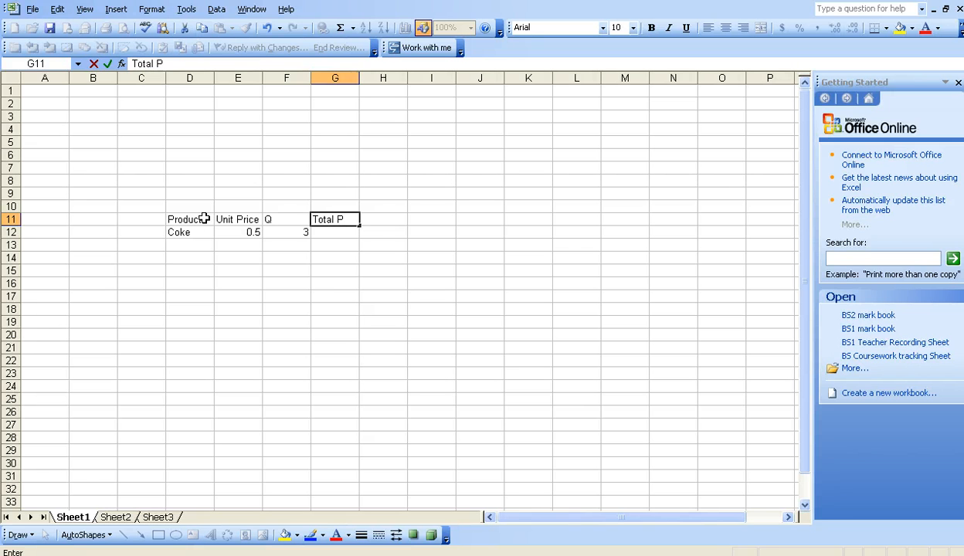
text(rice)
key(Return)
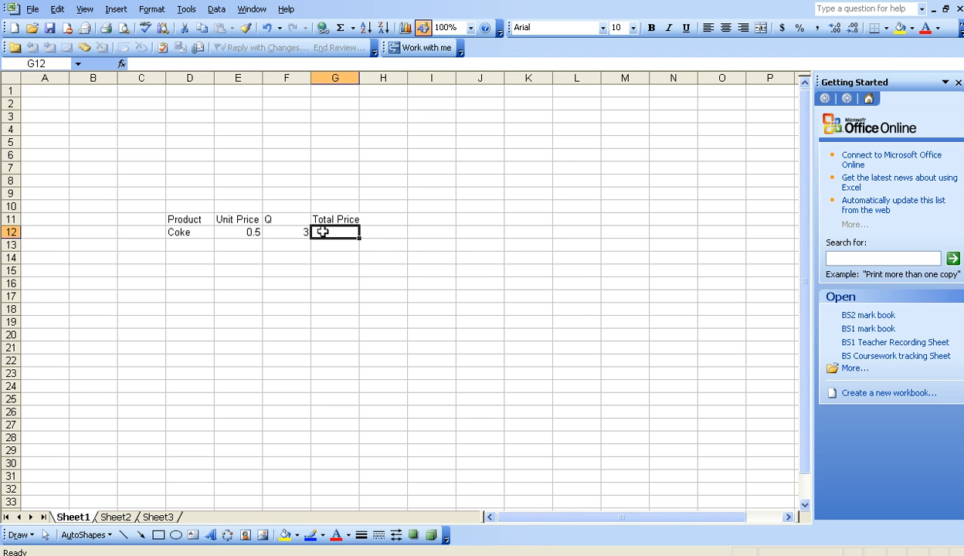
Calculate Coke's total price in G12 by multiplying its unit price by its quantity with =E12*F12
text(=)
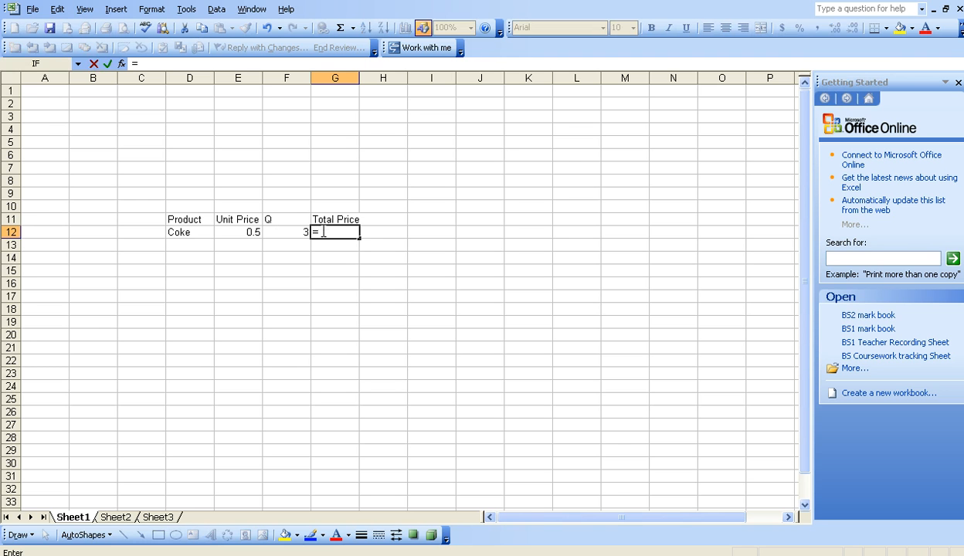
click(246, 234)
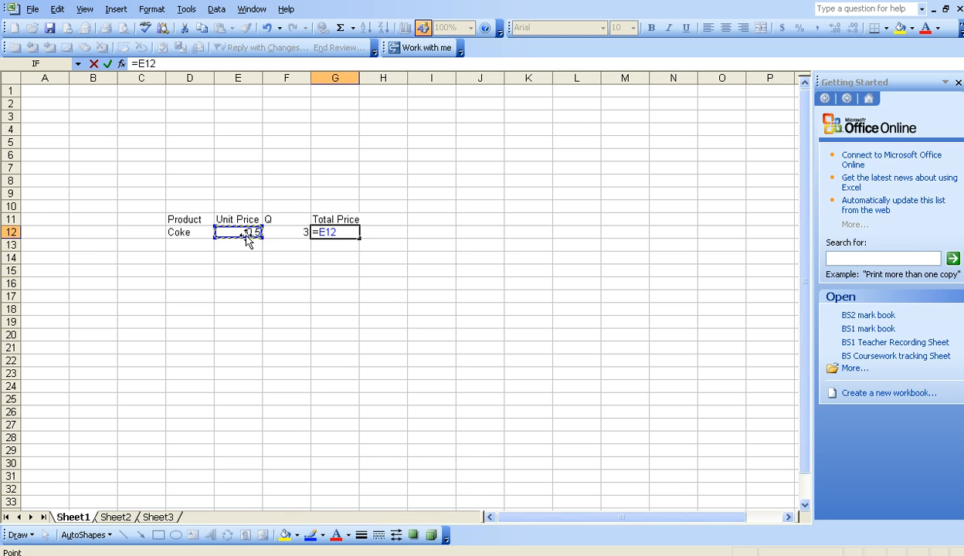
text(*)
click(281, 231)
key(Return)
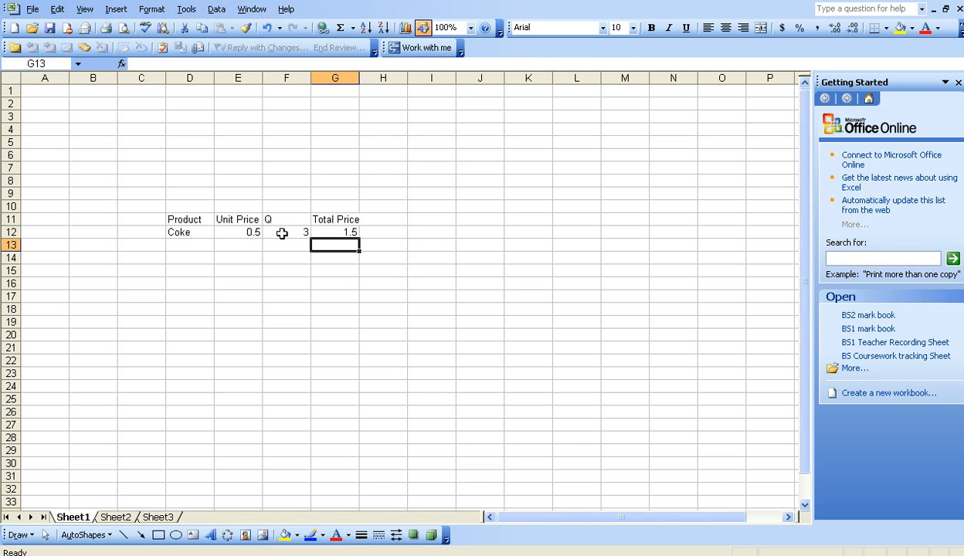
Add Crisps as the second product in row 13, with a unit price of 1 and a quantity of 6
click(208, 246)
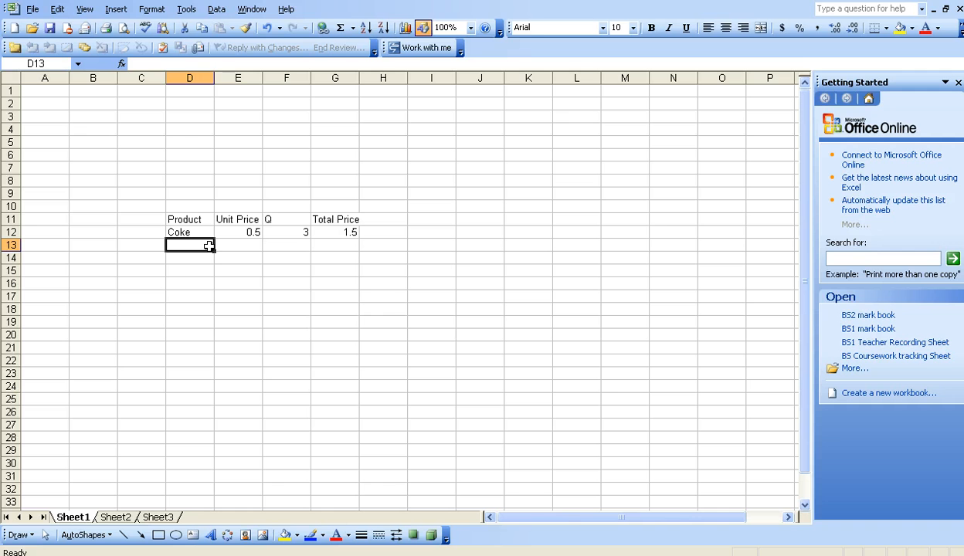
text(Crisps)
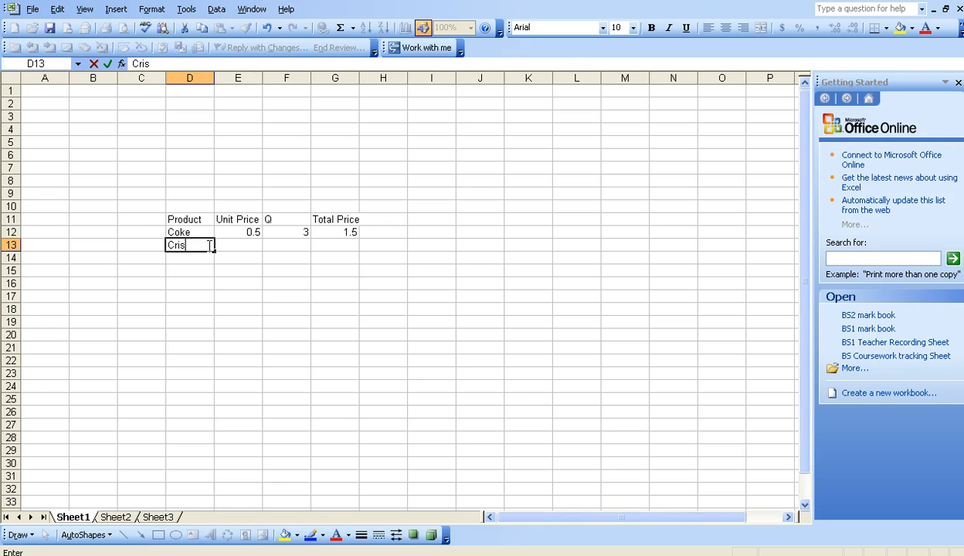
key(Tab)
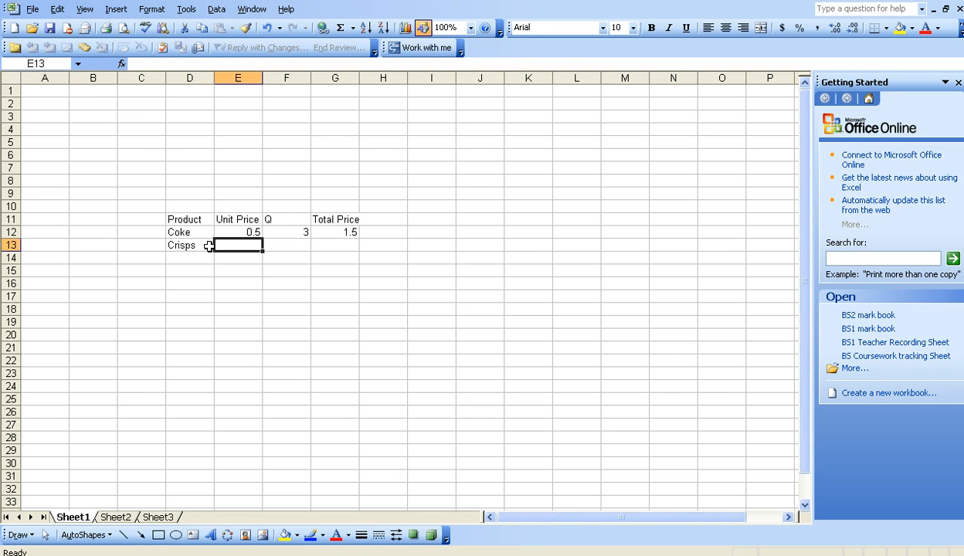
text(1)
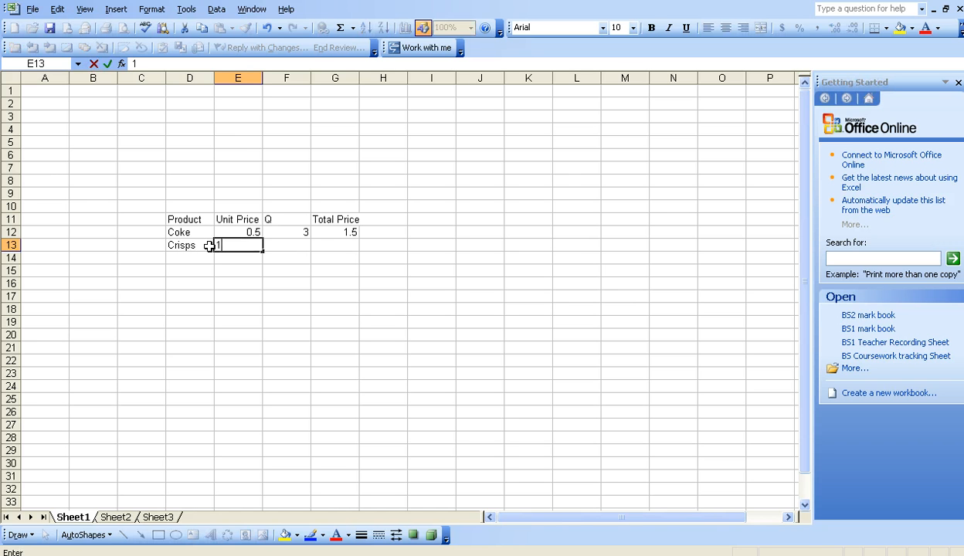
key(Tab)
text(6)
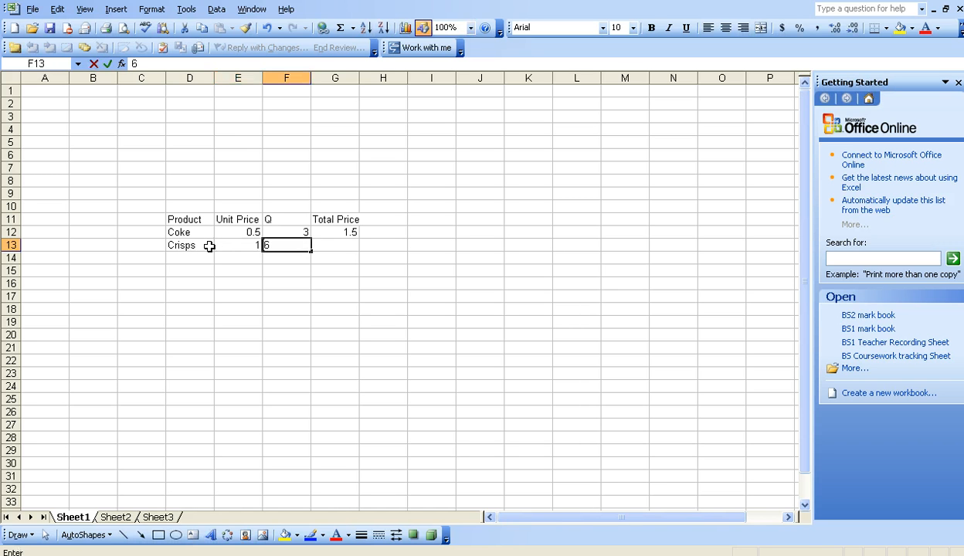
key(Tab)
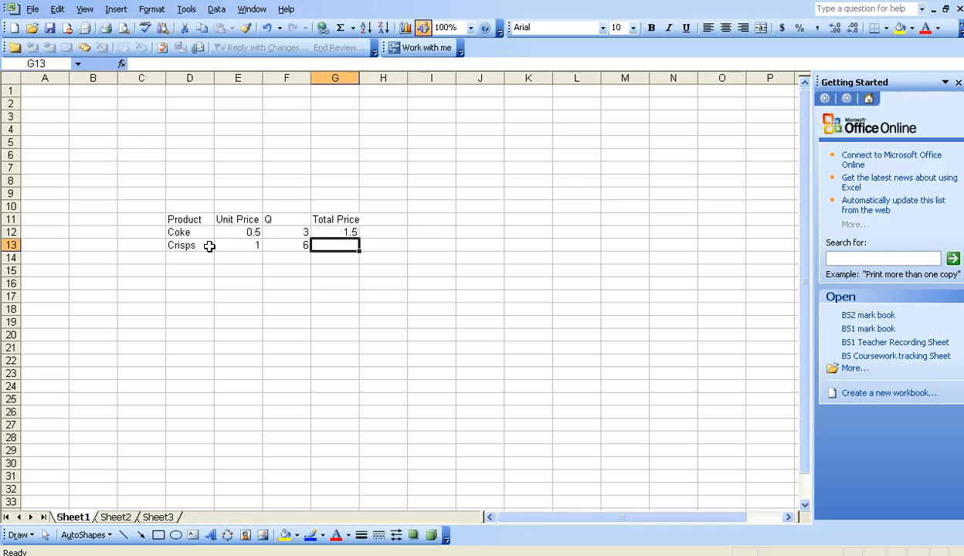
Fill the total price formula from G12 down to G13 for Crisps
click(317, 232)
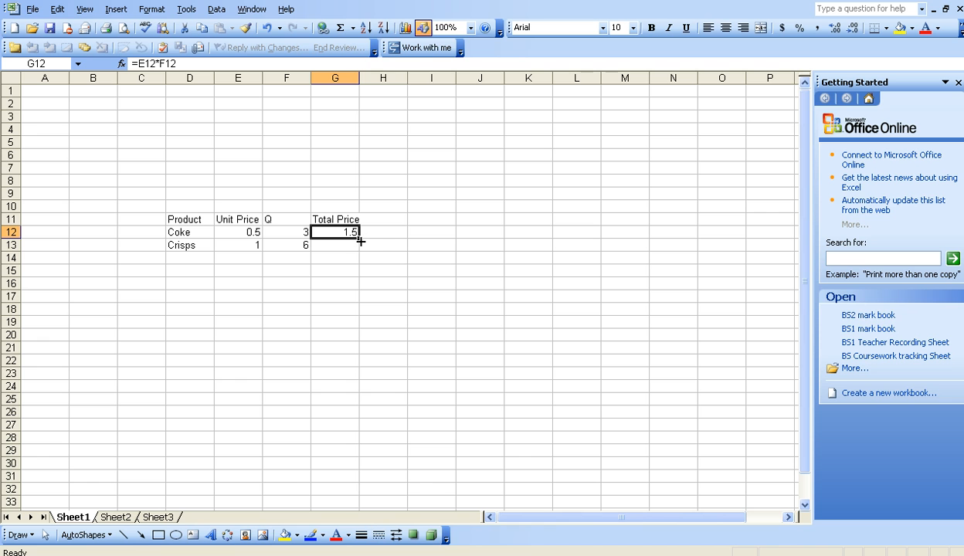
drag(360, 238, 360, 251)
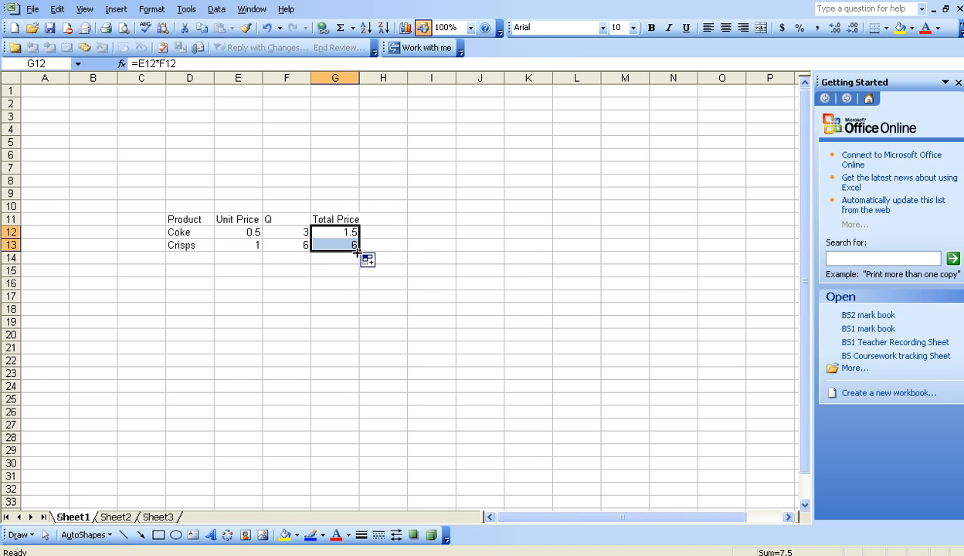
click(338, 259)
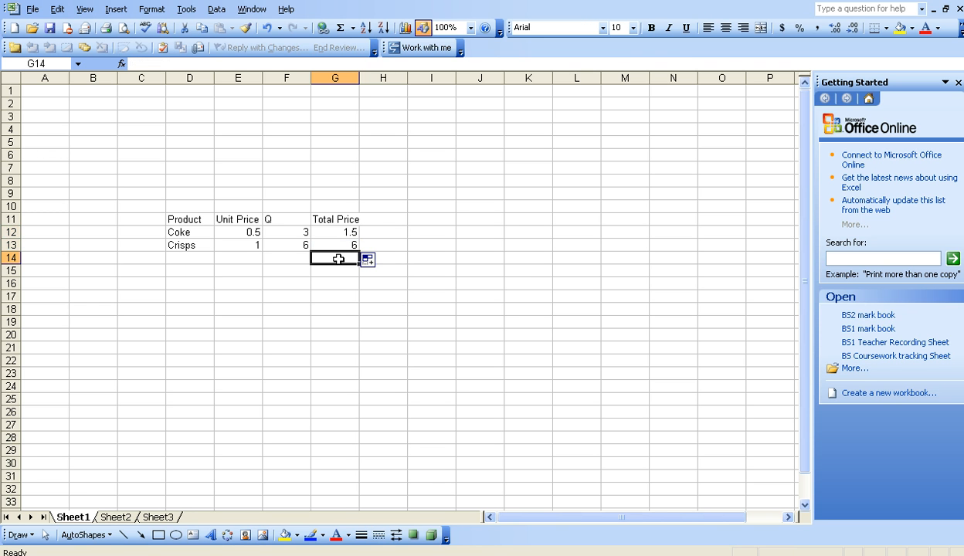
Label F14 Total and sum the two product totals, G12 to G13, in G14 with AutoSum
click(301, 259)
text(T)
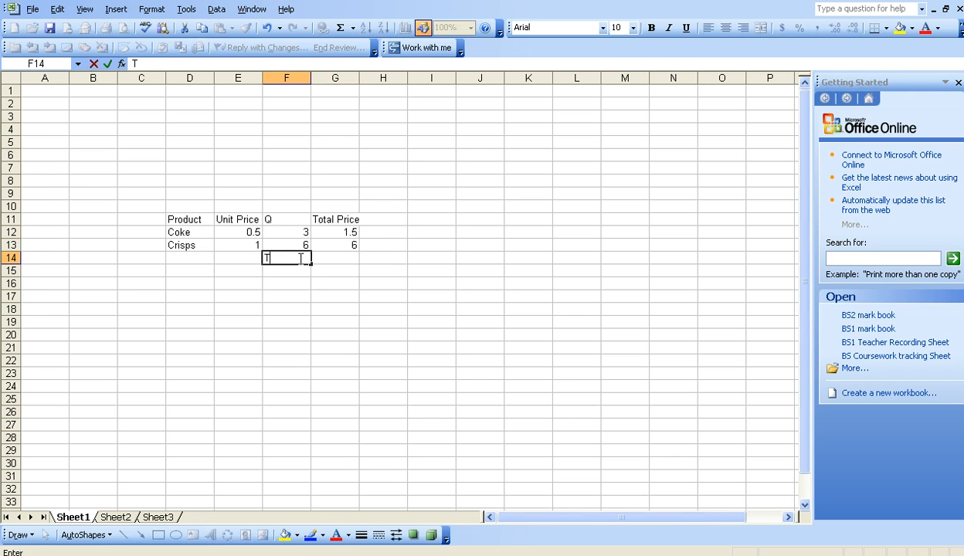
text(otal)
key(Tab)
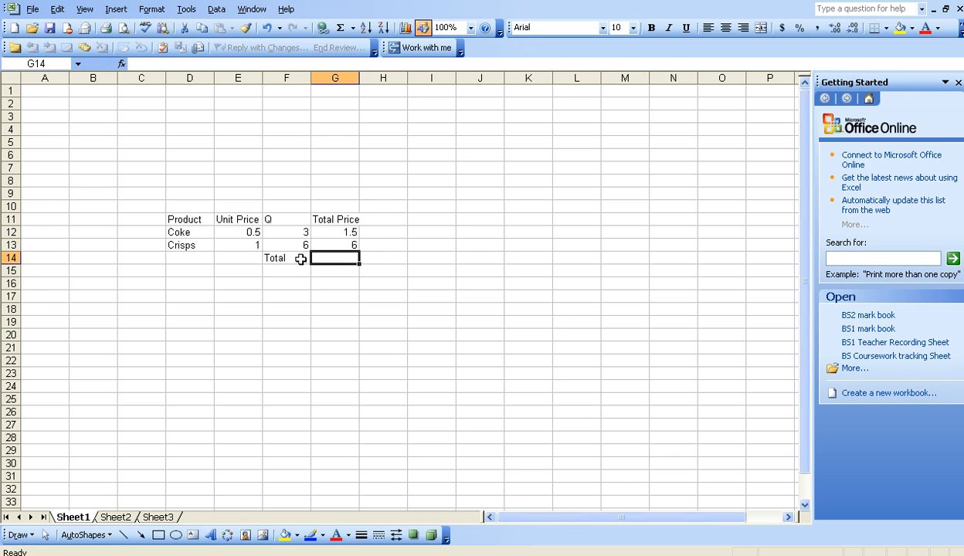
drag(353, 232, 345, 250)
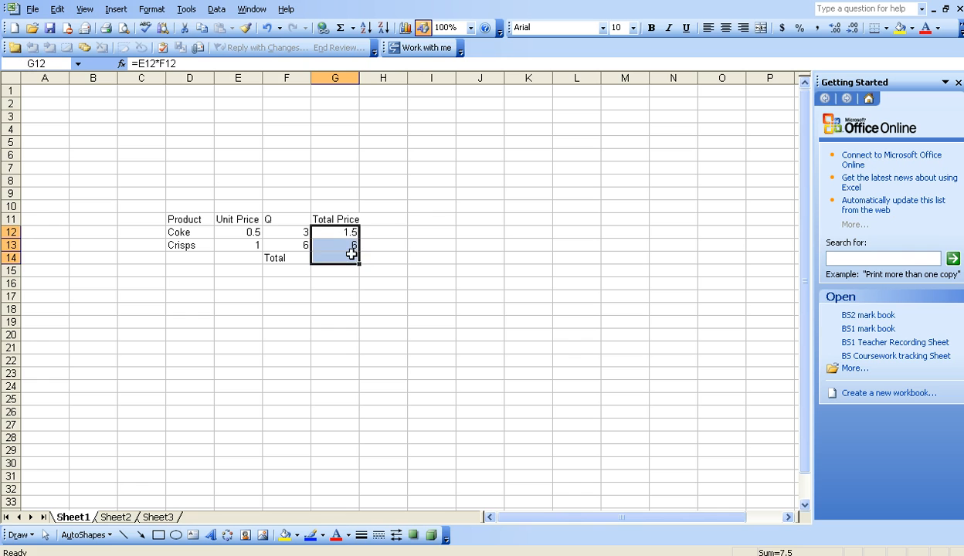
click(340, 28)
Label F15 VAT and calculate it in G15 as 15% of the total with =G14*.15
click(296, 271)
text(VAT)
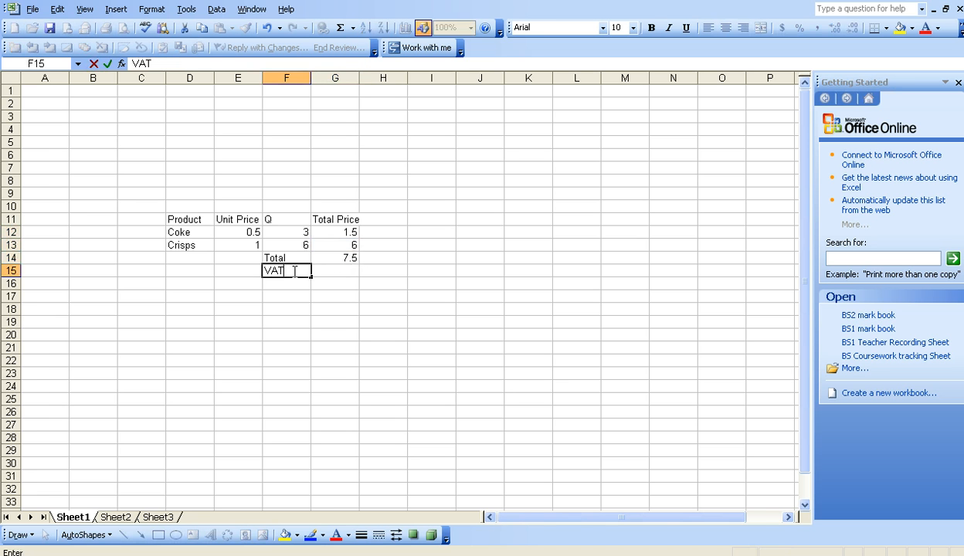
key(Tab)
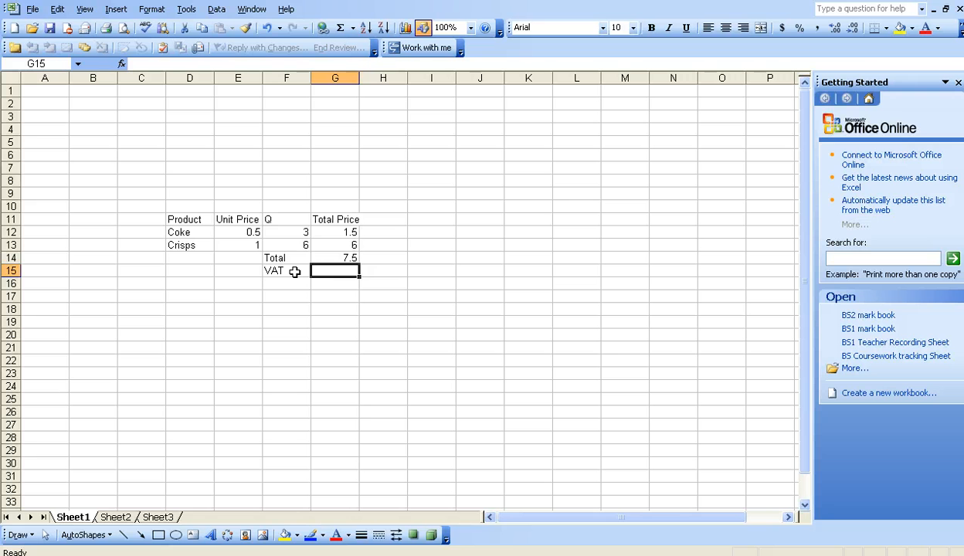
click(341, 258)
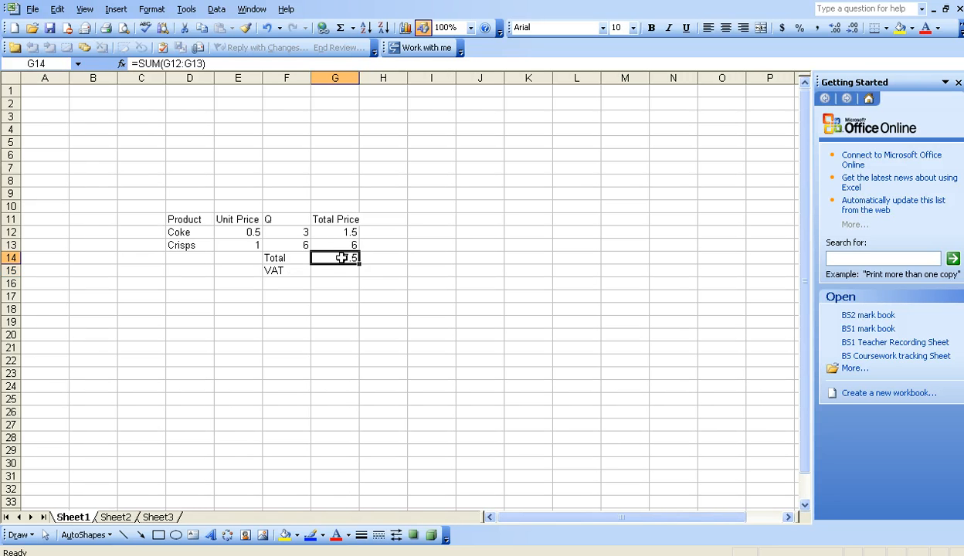
click(334, 273)
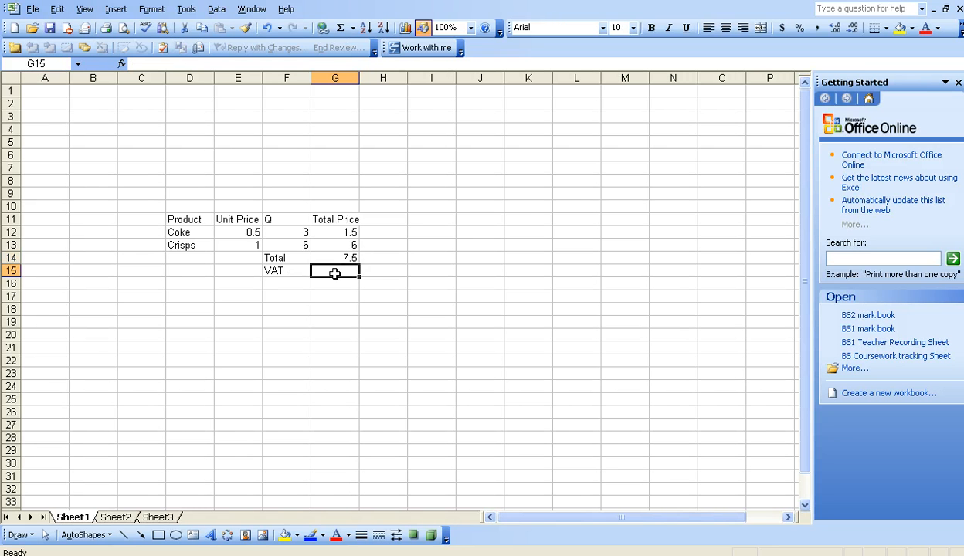
text(=)
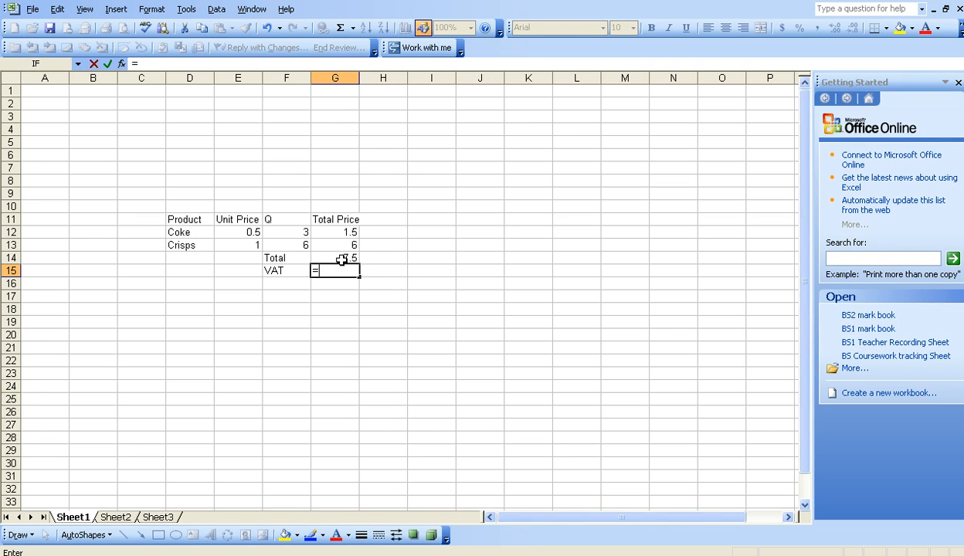
click(342, 260)
text(*.15)
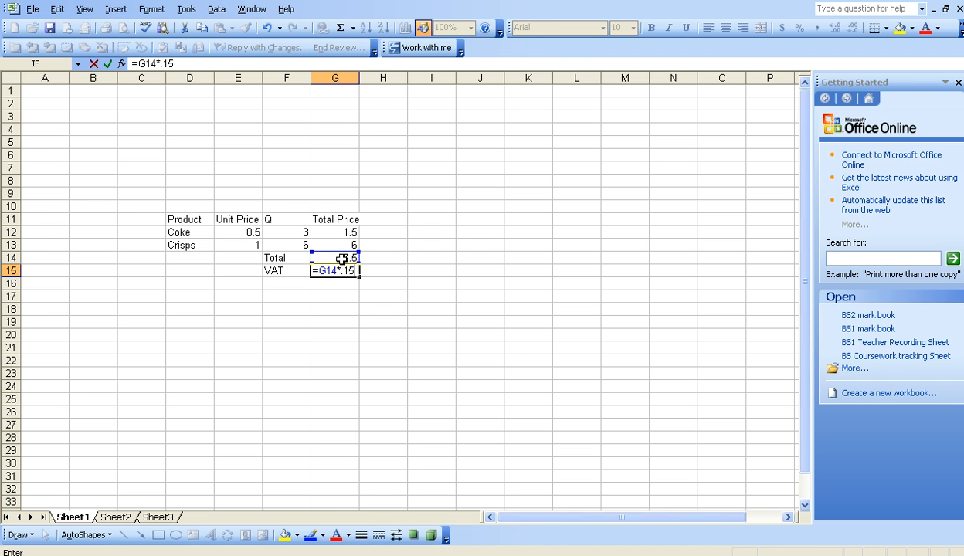
key(Return)
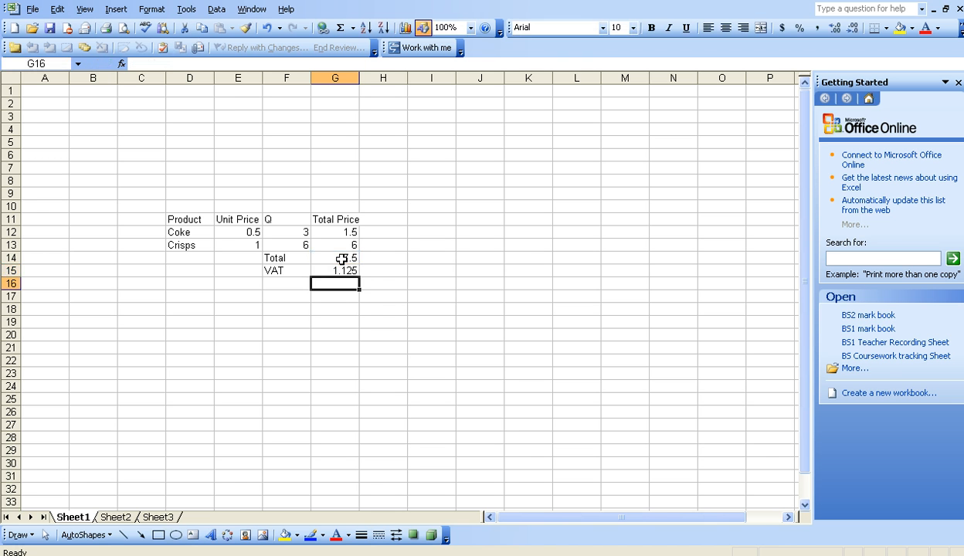
Enter the label Grand Total in F16 and autofit column F to its contents
click(289, 283)
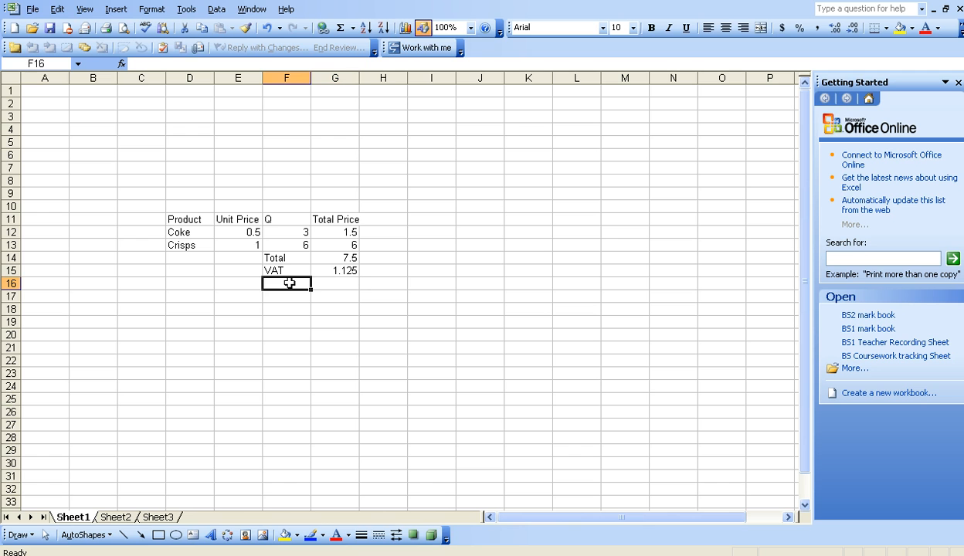
text(Grand)
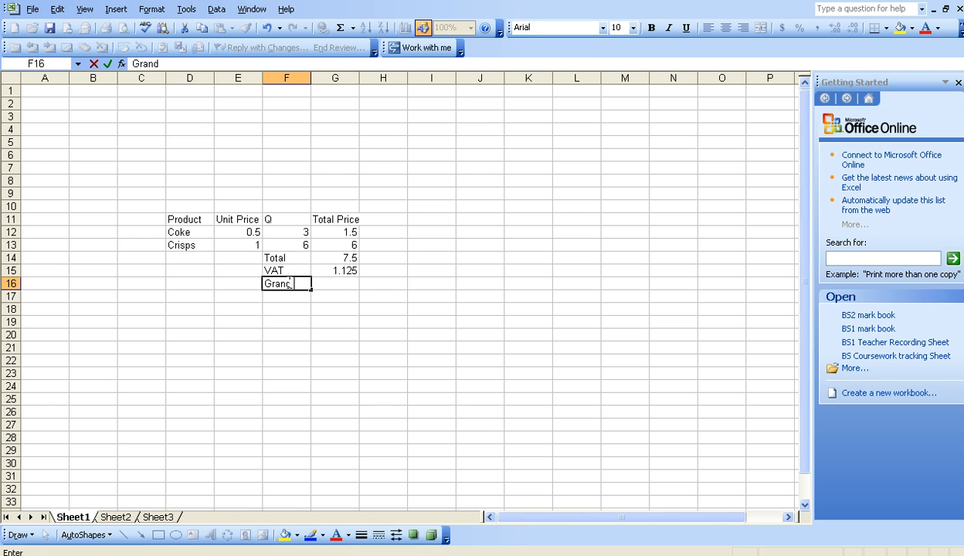
text( Total)
key(Tab)
double_click(309, 74)
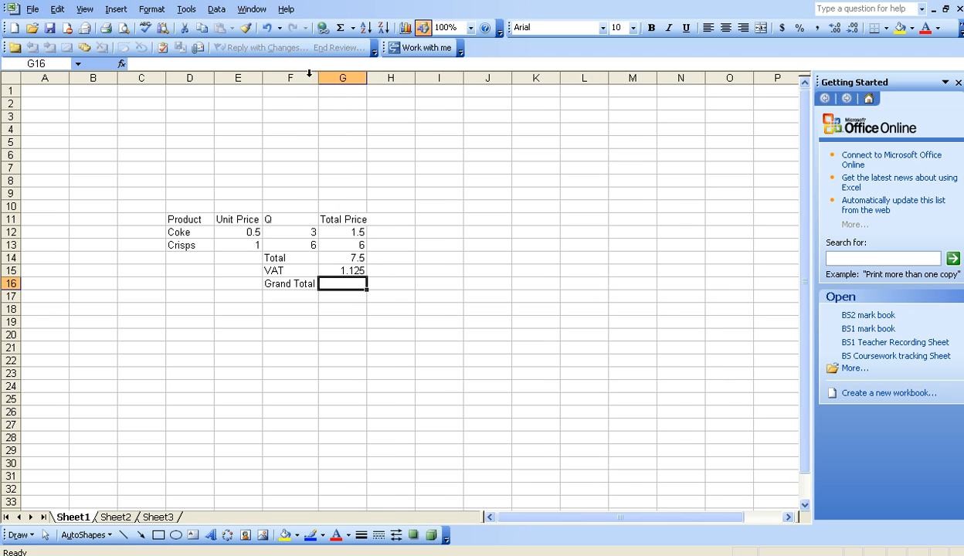
Calculate the grand total in G16 by adding the total in G14 and the VAT in G15
key(Up)
key(Up)
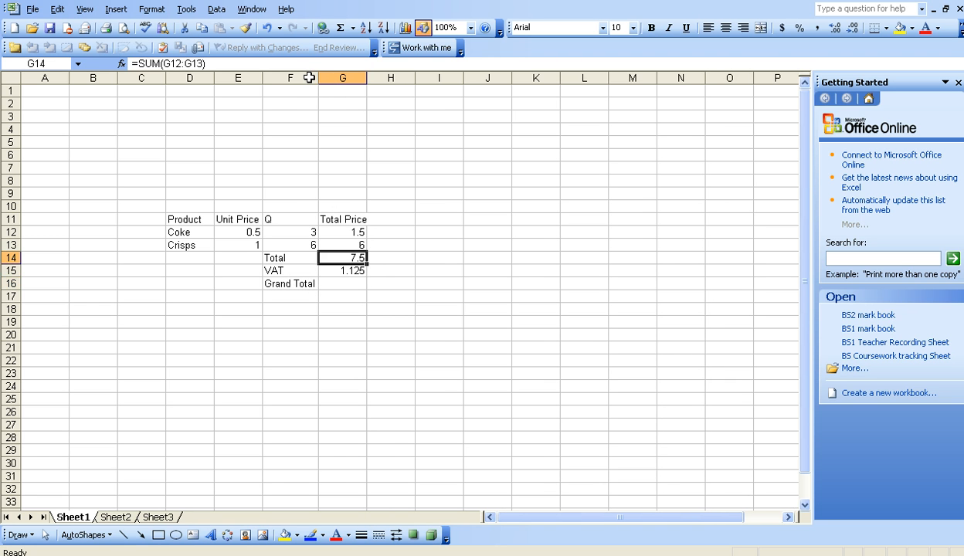
key(Down)
key(Down)
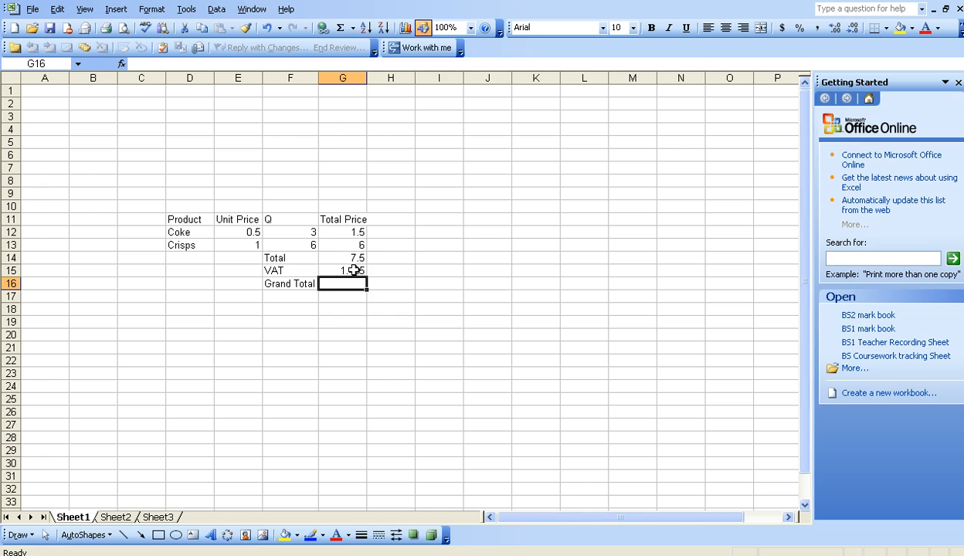
text(=)
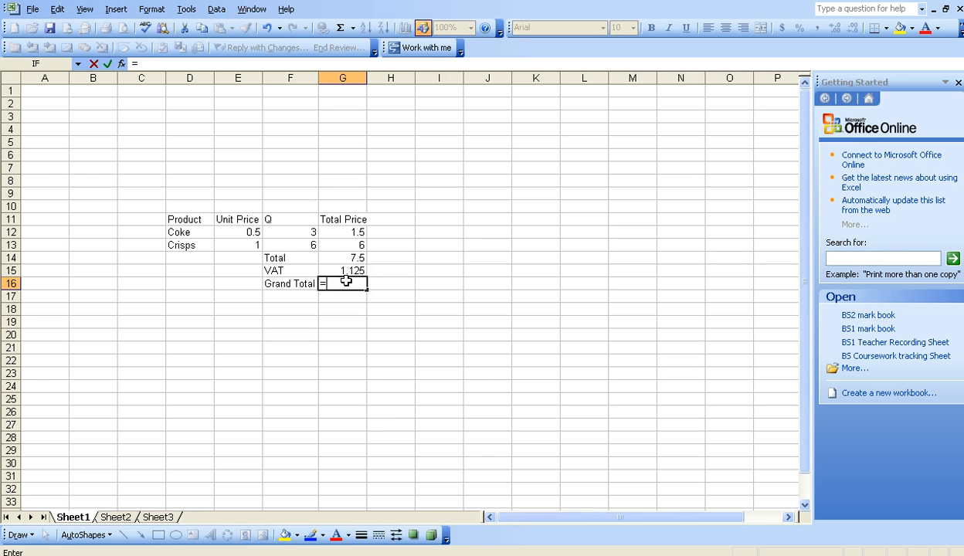
click(341, 258)
text(+)
click(357, 270)
key(Return)
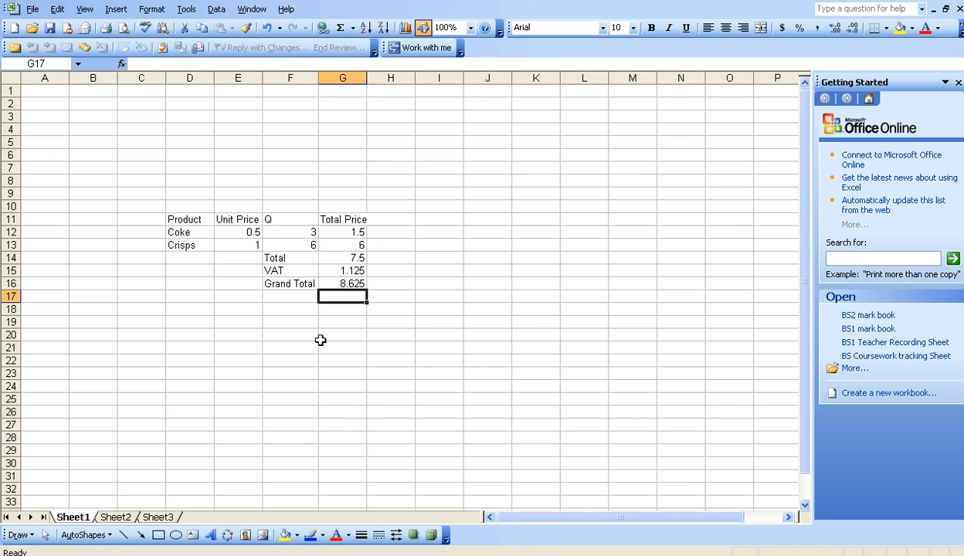
Format the amounts in G12 to G16 as Currency with the EGP symbol
drag(343, 235, 343, 284)
right_click(343, 285)
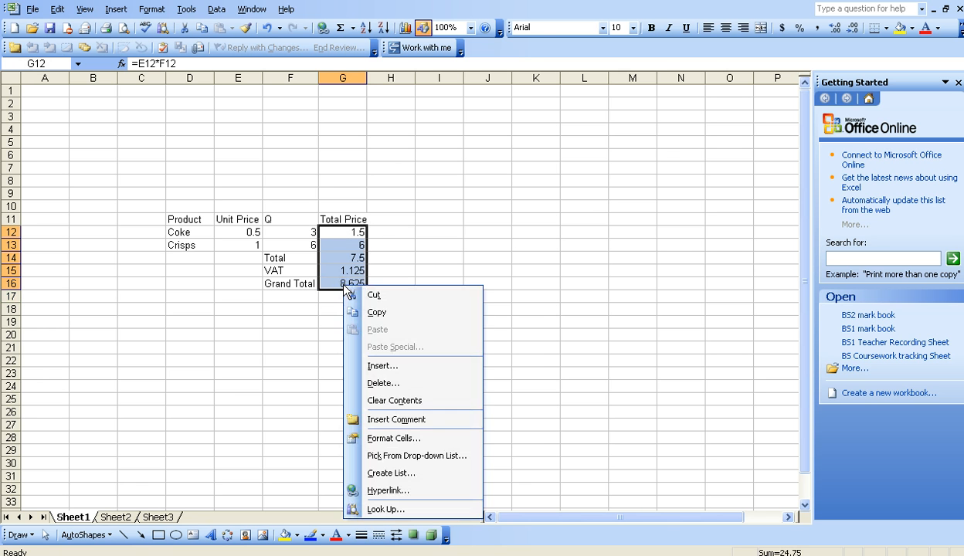
click(391, 436)
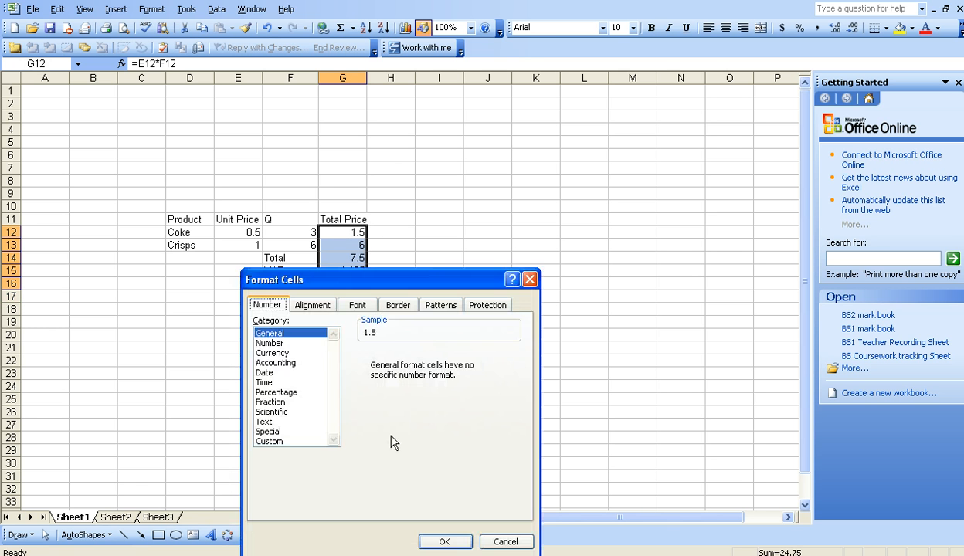
click(275, 353)
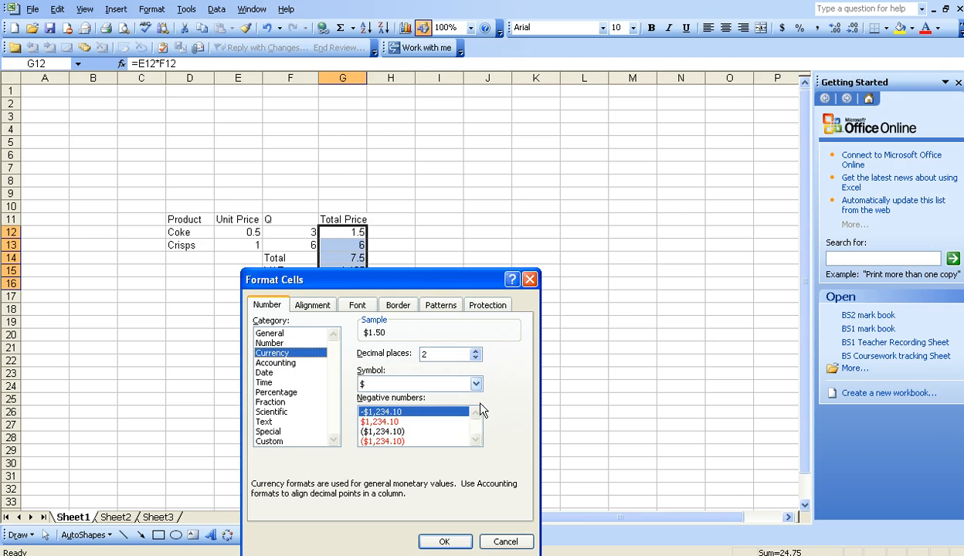
click(475, 384)
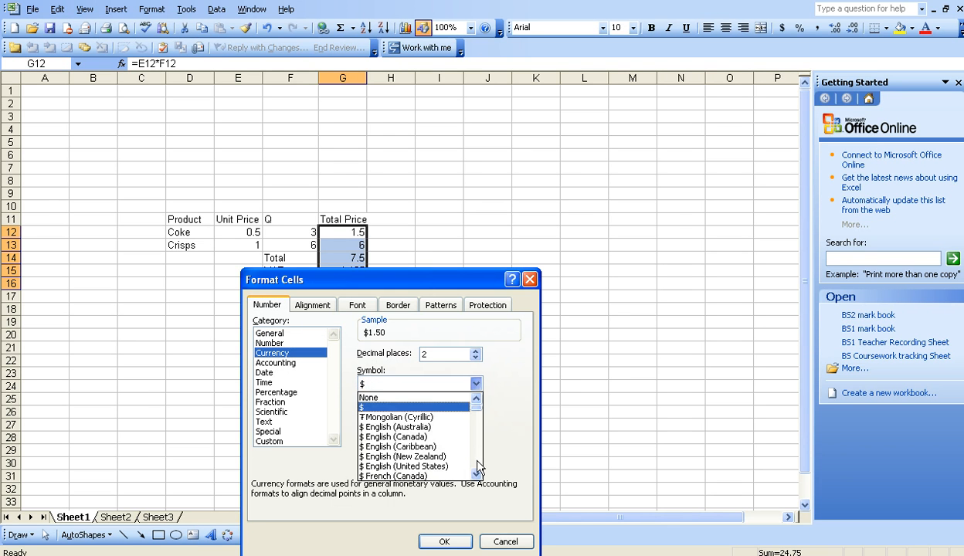
scroll(478, 464, down, 3)
scroll(478, 464, down, 12)
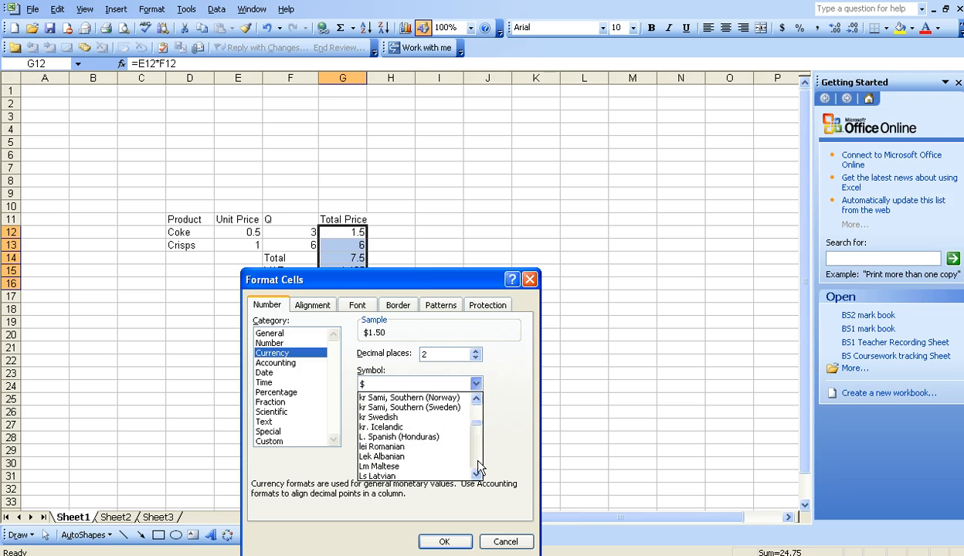
scroll(478, 463, down, 10)
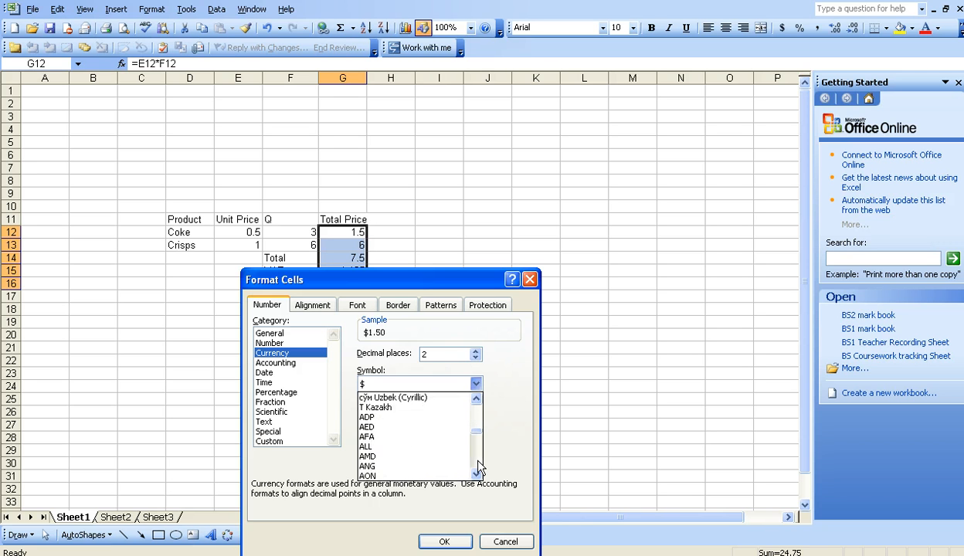
scroll(478, 463, down, 10)
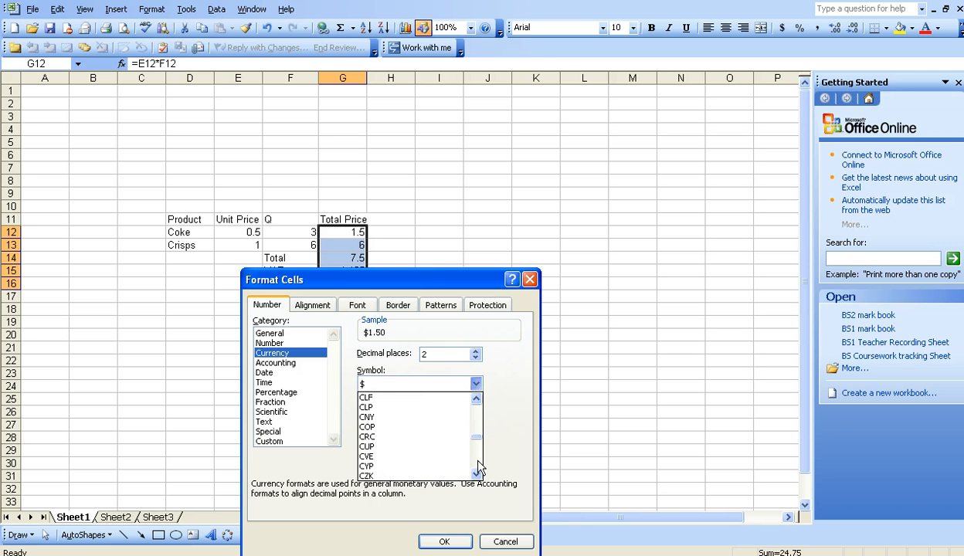
scroll(478, 463, down, 2)
click(405, 405)
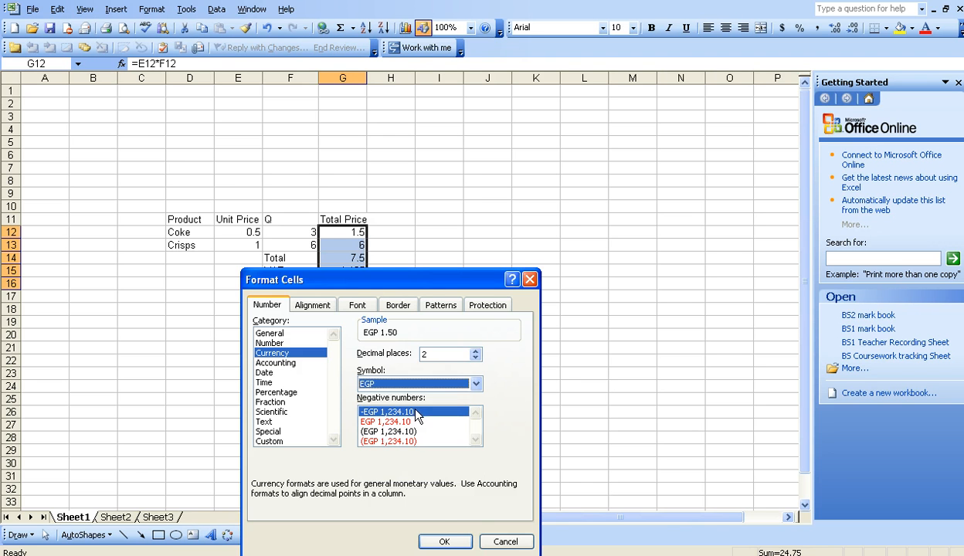
click(444, 541)
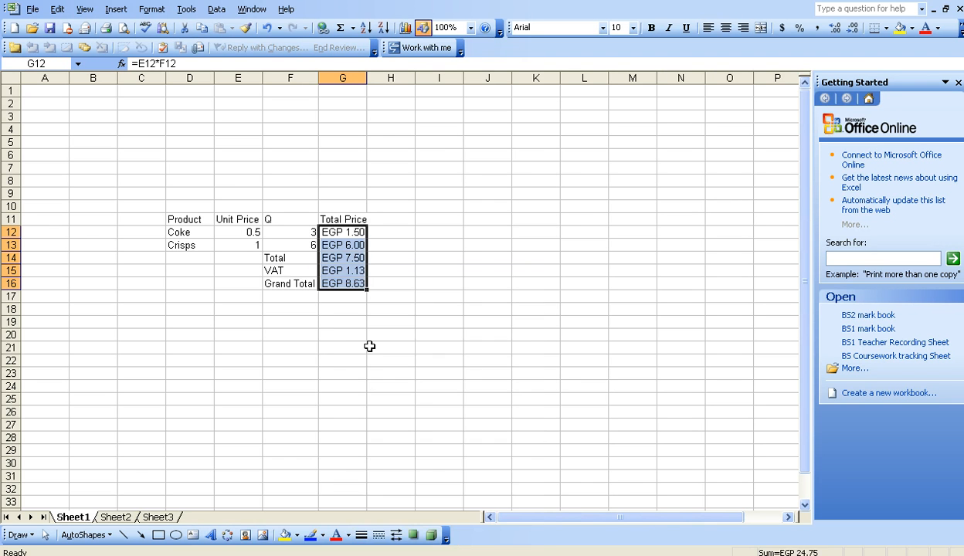
click(345, 332)
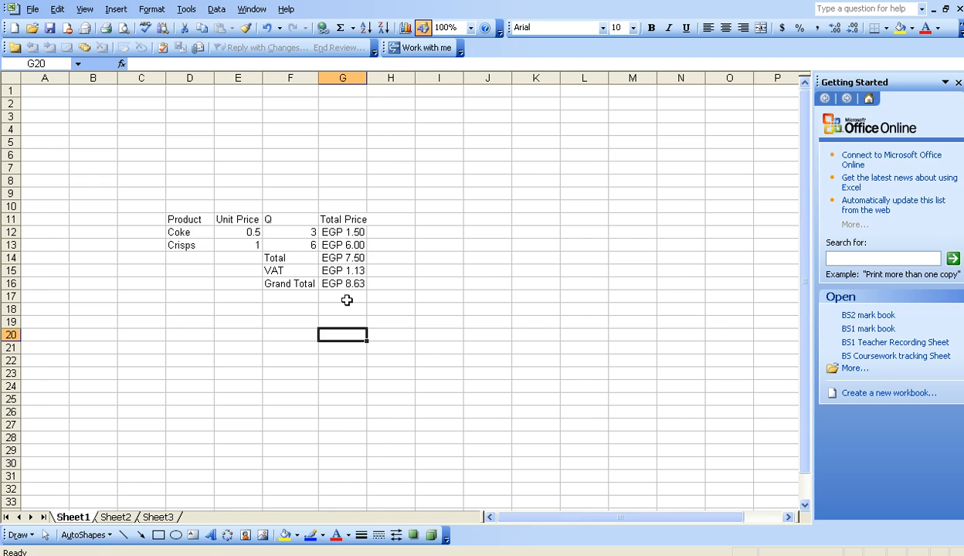